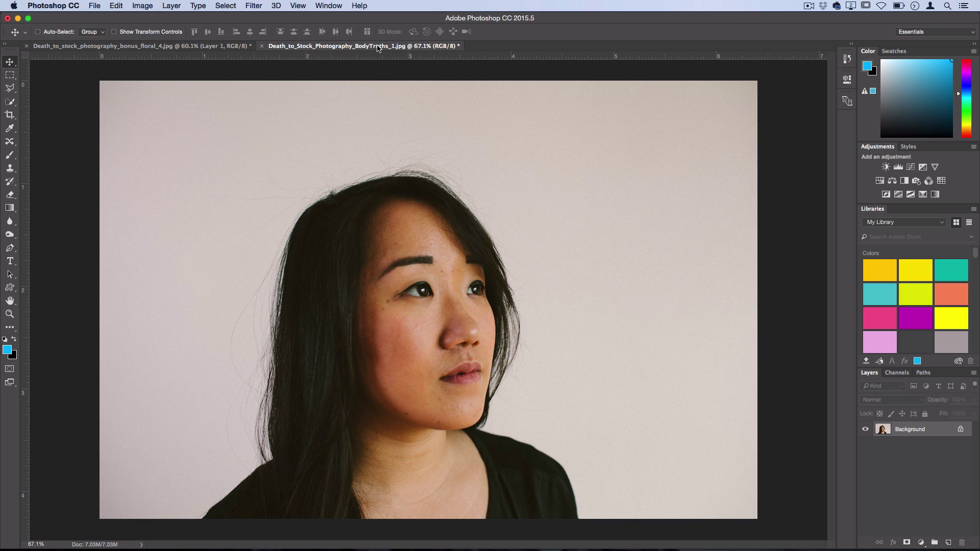
Compare the floral_4 roses photo with the BodyTruths portrait, ending on floral_4.
click(187, 46)
click(323, 47)
click(218, 46)
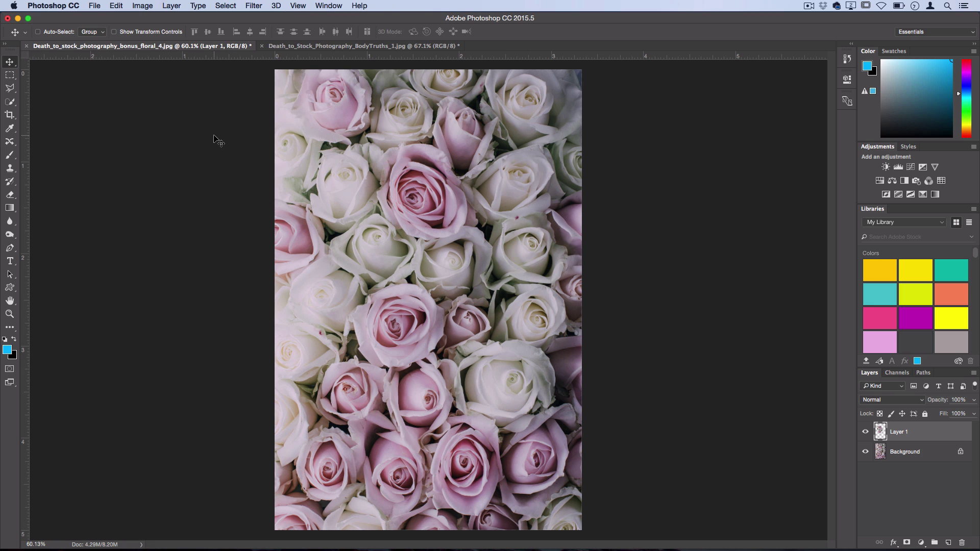
Create a white 1500 × 1500 px, 300 ppi document and zoom in slightly.
click(94, 5)
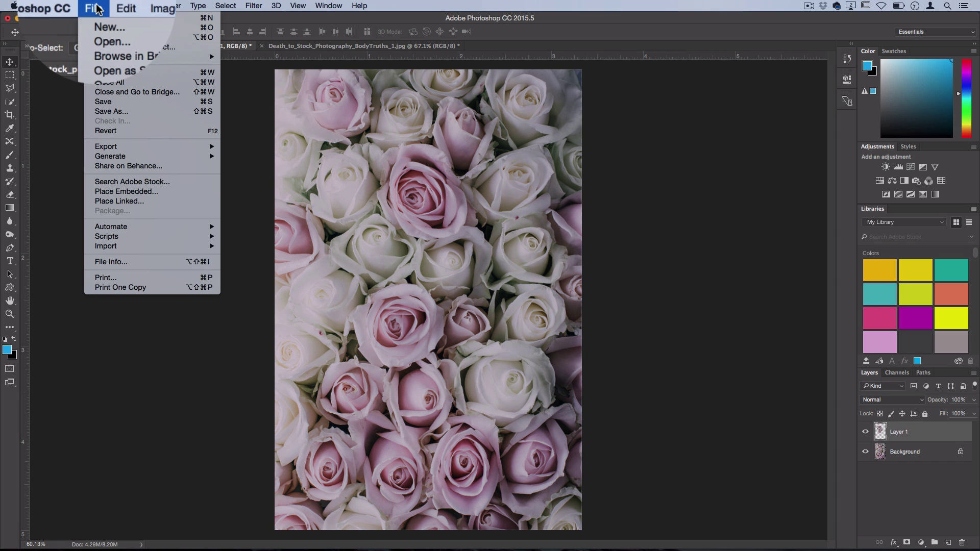
click(102, 20)
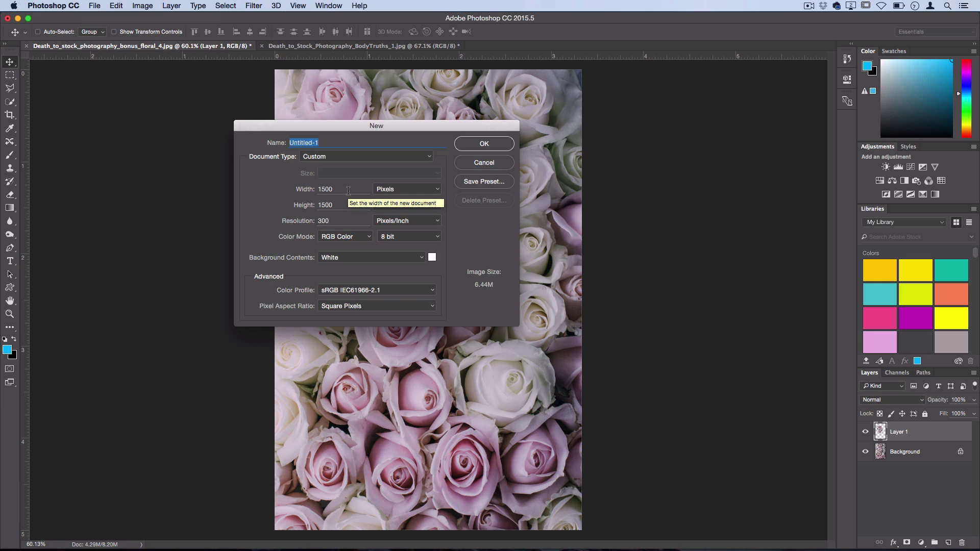
click(471, 147)
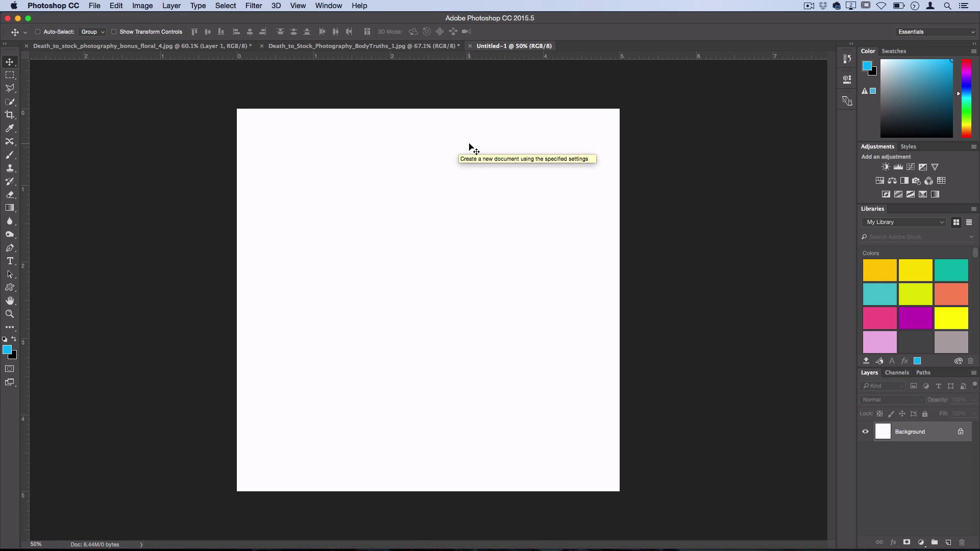
key(super+0)
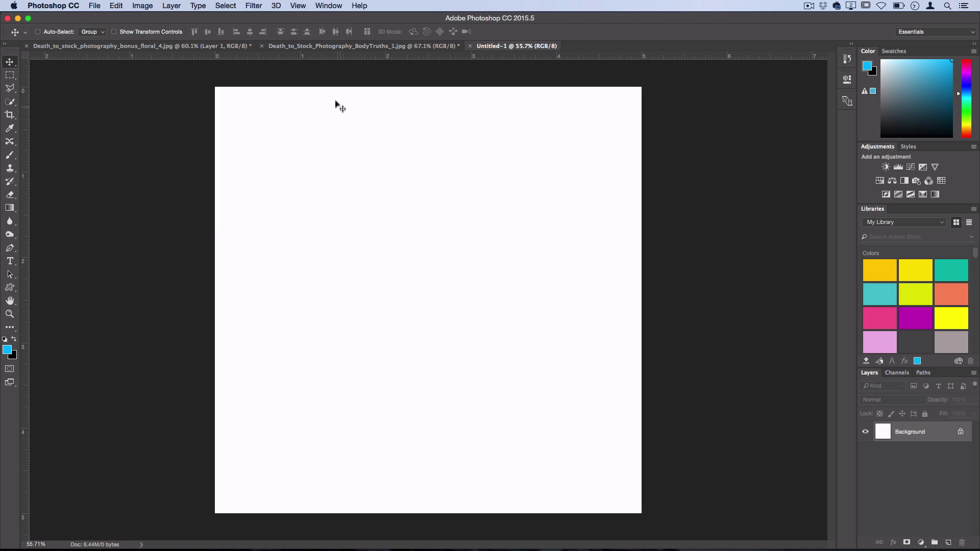
Float the portrait document and drag it into Untitled-1 as Layer 1.
click(331, 47)
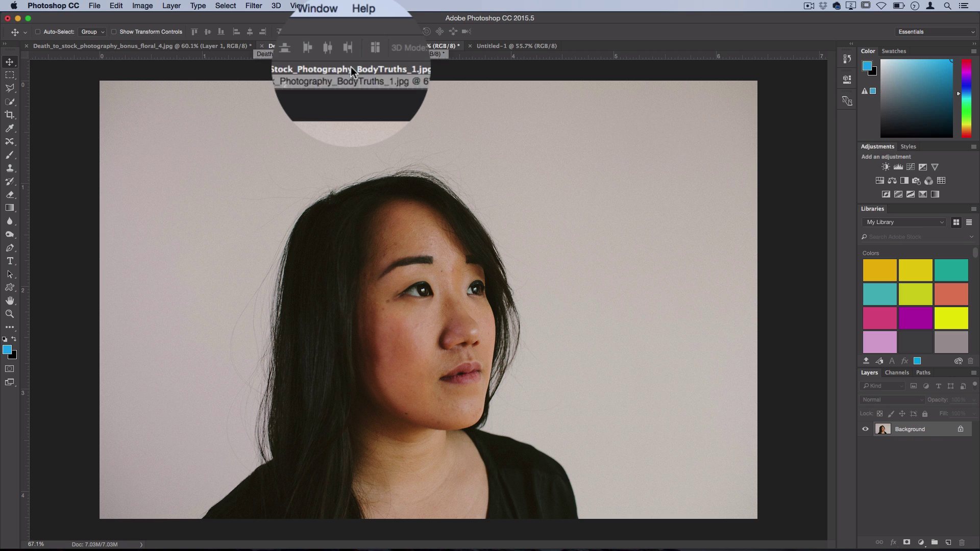
drag(350, 45, 488, 468)
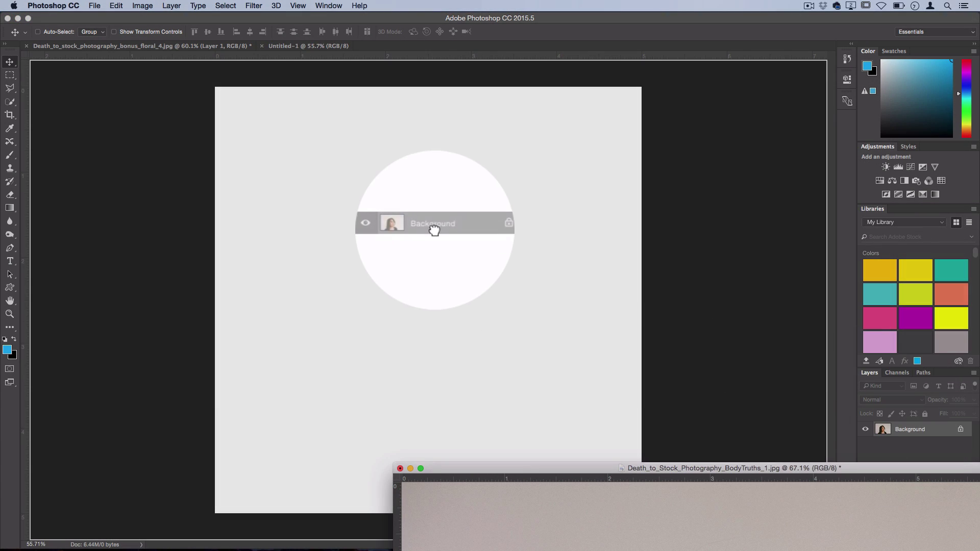
drag(911, 429, 433, 232)
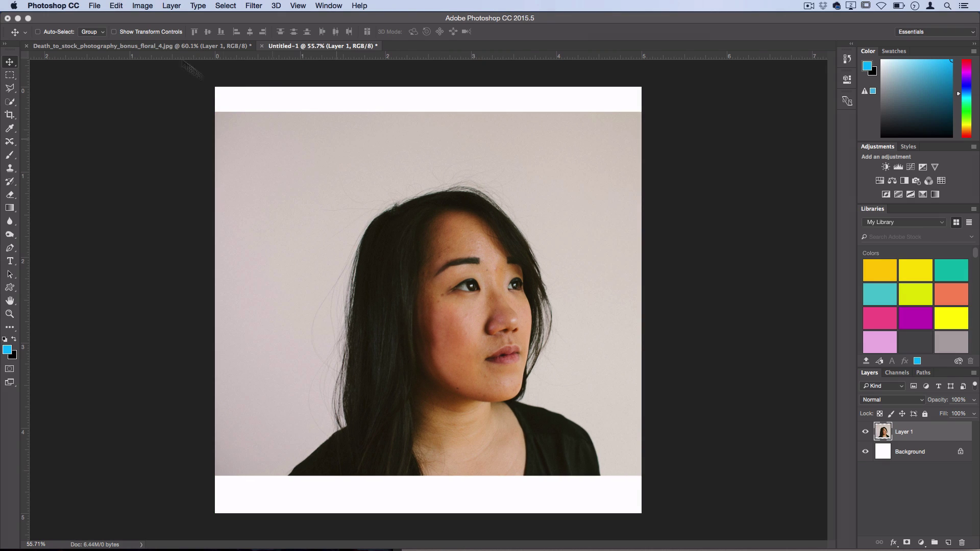
Float the roses document, drag it into Untitled-1 as Layer 2, and shift it left.
click(160, 46)
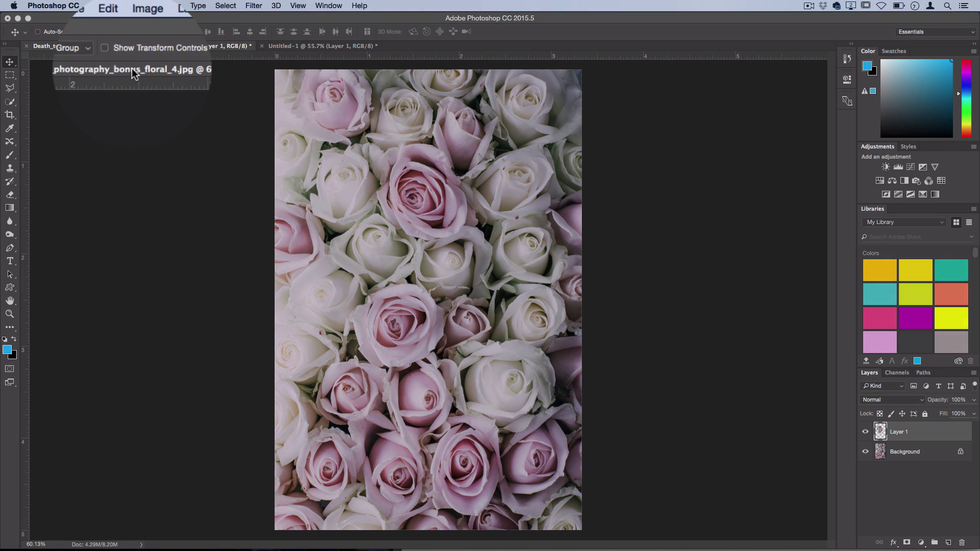
drag(160, 46, 423, 484)
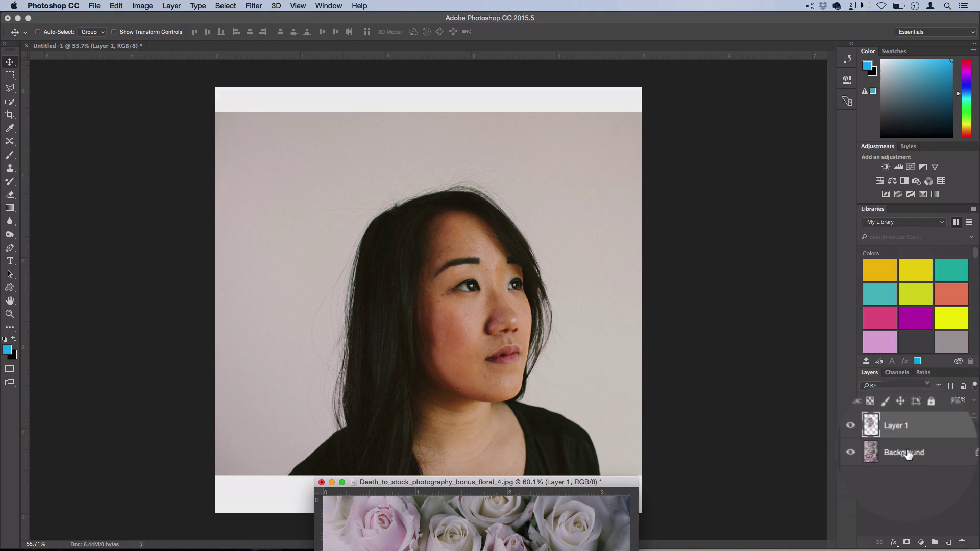
drag(905, 445, 430, 298)
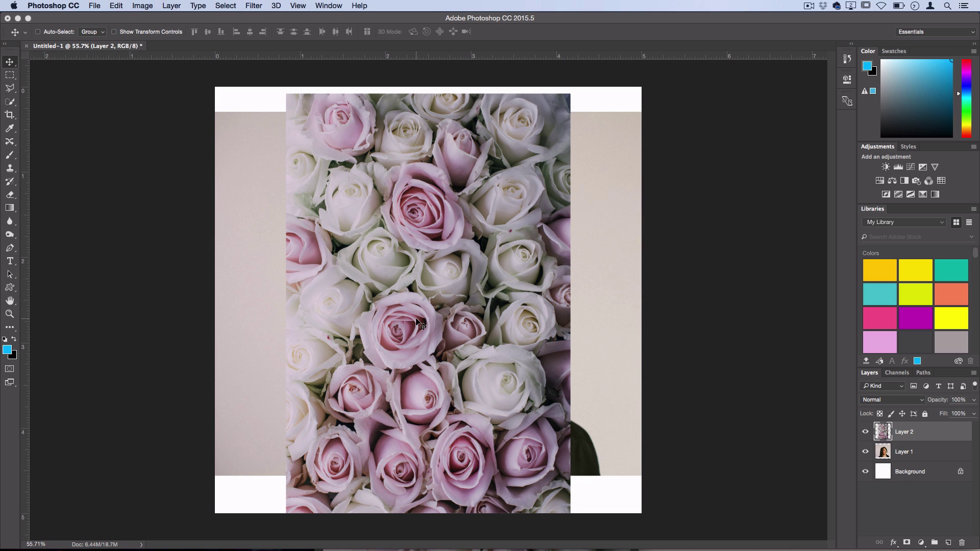
mouse_move(417, 319)
mouse_down()
mouse_move(614, 323)
mouse_move(437, 302)
mouse_move(441, 270)
mouse_move(434, 275)
mouse_move(600, 322)
mouse_move(474, 316)
mouse_move(401, 352)
mouse_move(300, 308)
mouse_move(252, 310)
mouse_move(417, 313)
mouse_up()
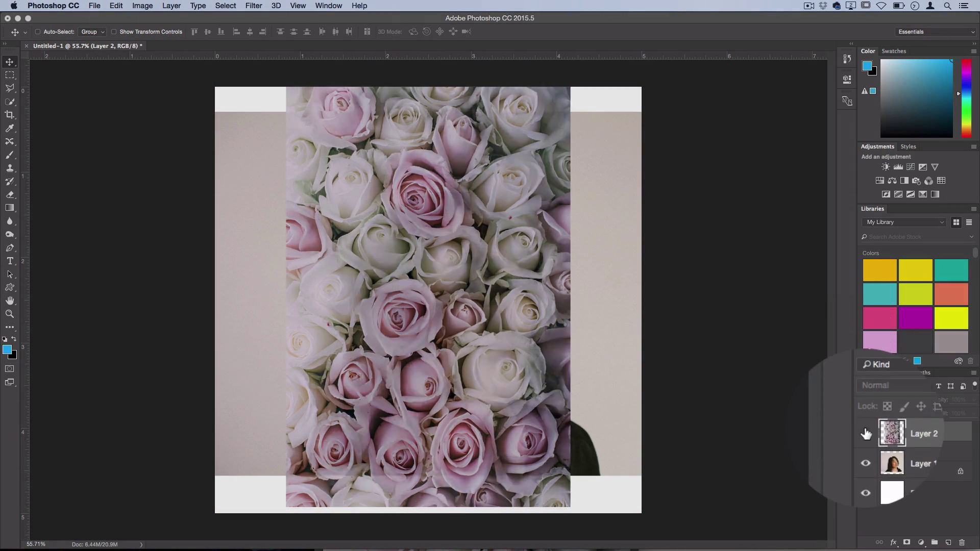
Hide the roses layer and move the portrait layer down flush with the canvas bottom.
click(866, 434)
click(897, 462)
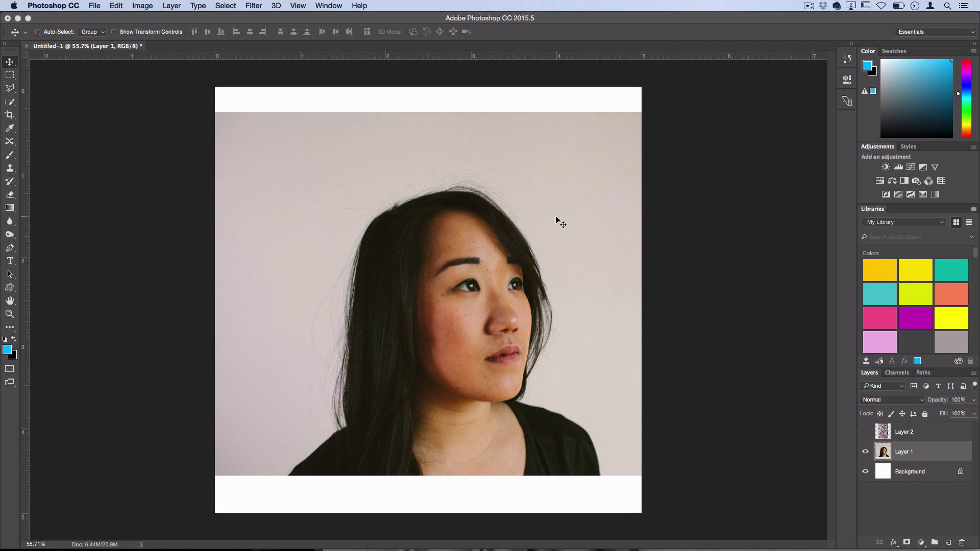
drag(555, 220, 542, 256)
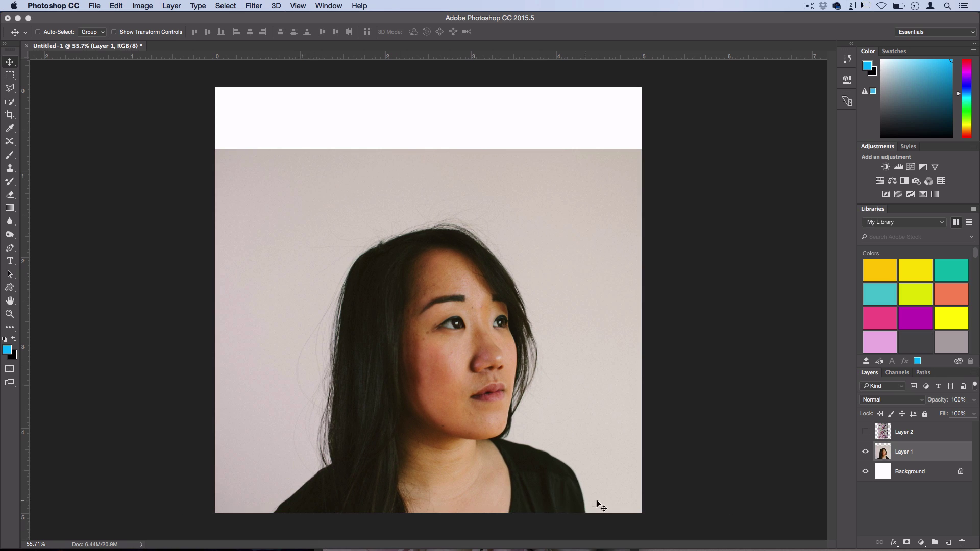
key(w)
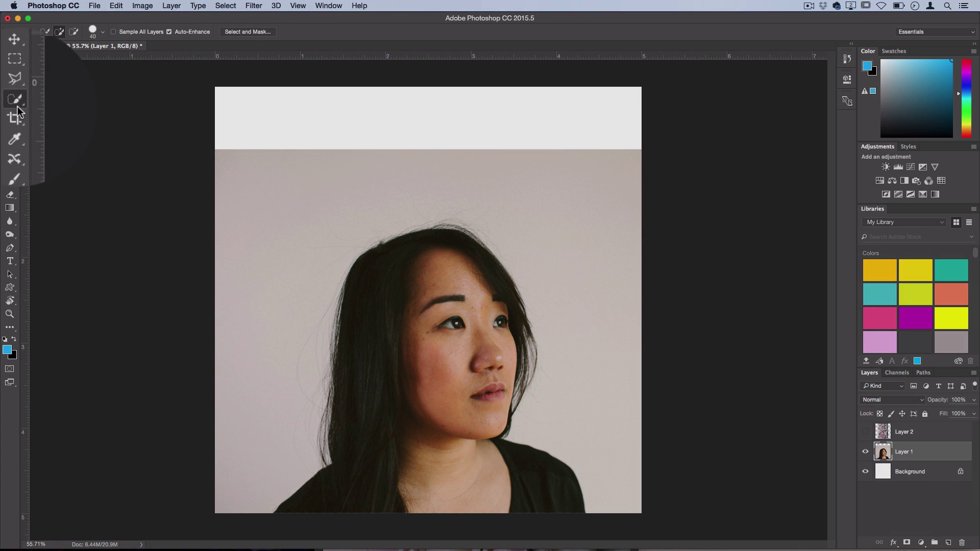
Brush a Quick Selection over the woman's hair, upper body, shirt and shoulder.
click(9, 101)
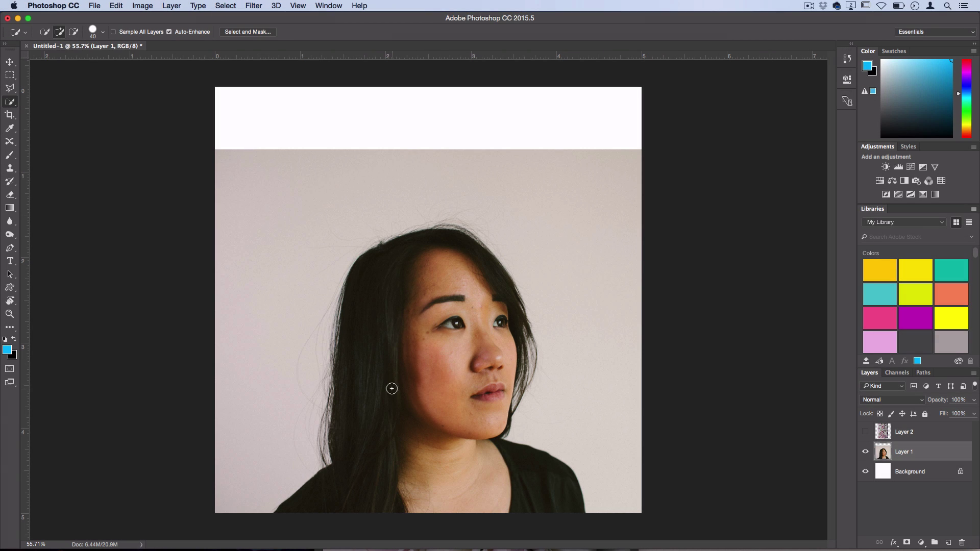
mouse_move(371, 384)
mouse_down()
mouse_move(369, 308)
mouse_move(388, 288)
mouse_up()
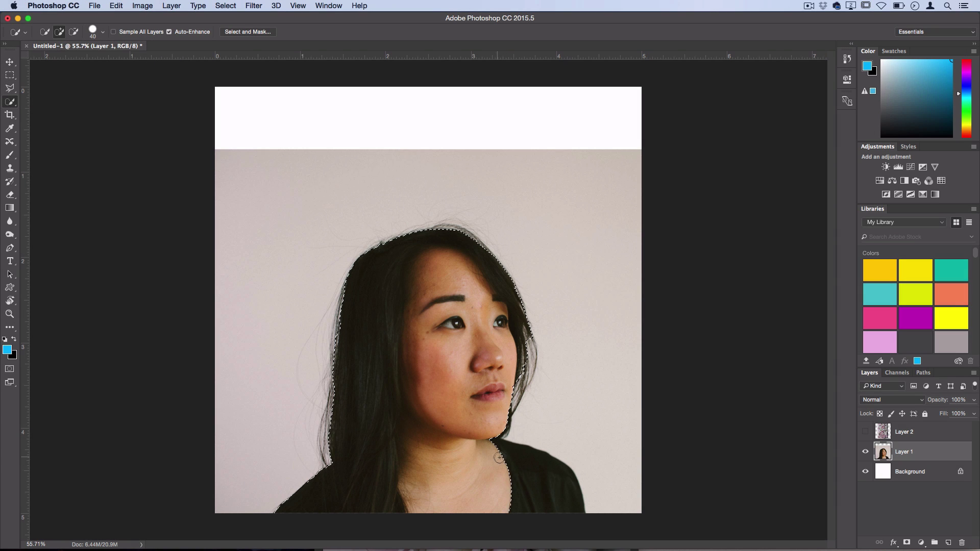
mouse_move(499, 458)
mouse_down()
mouse_move(513, 459)
mouse_move(499, 450)
mouse_move(346, 471)
mouse_up()
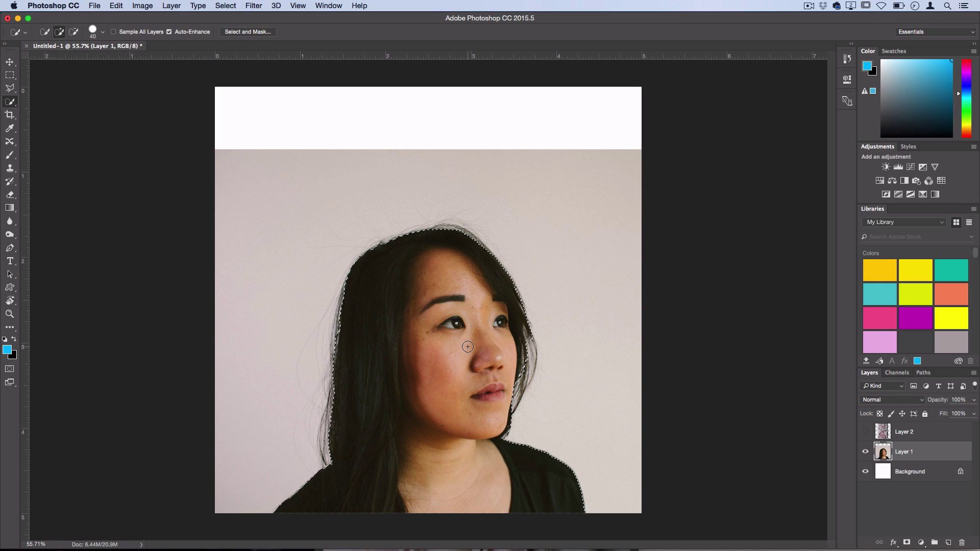
key(alt)
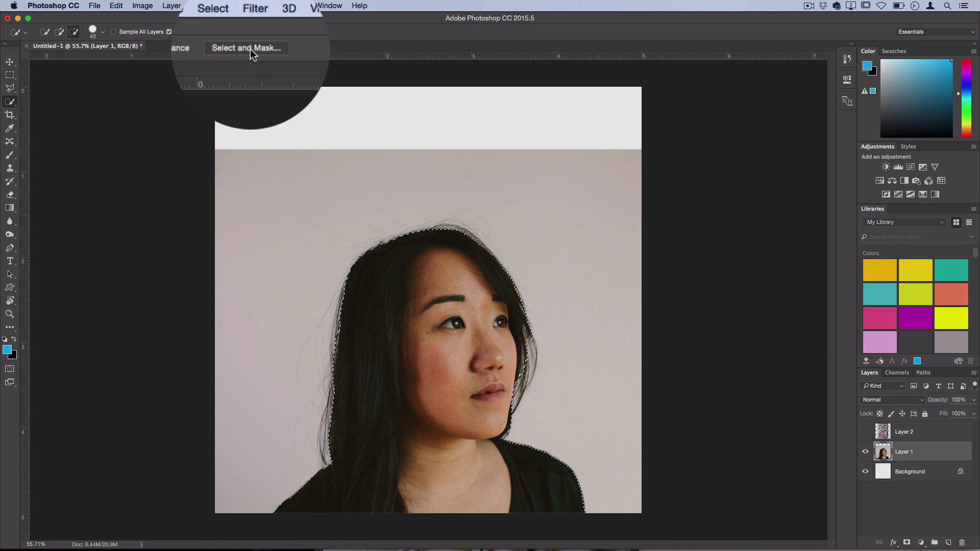
In Select and Mask, brush in the fine hair strands, set Smooth 9 and Shift Edge +26%, and apply.
click(250, 33)
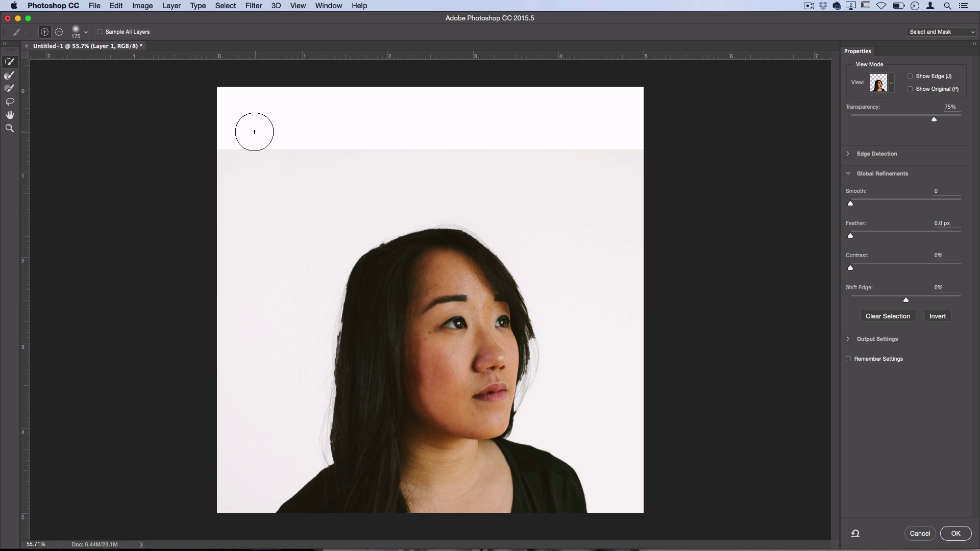
drag(255, 182, 289, 206)
key(super+z)
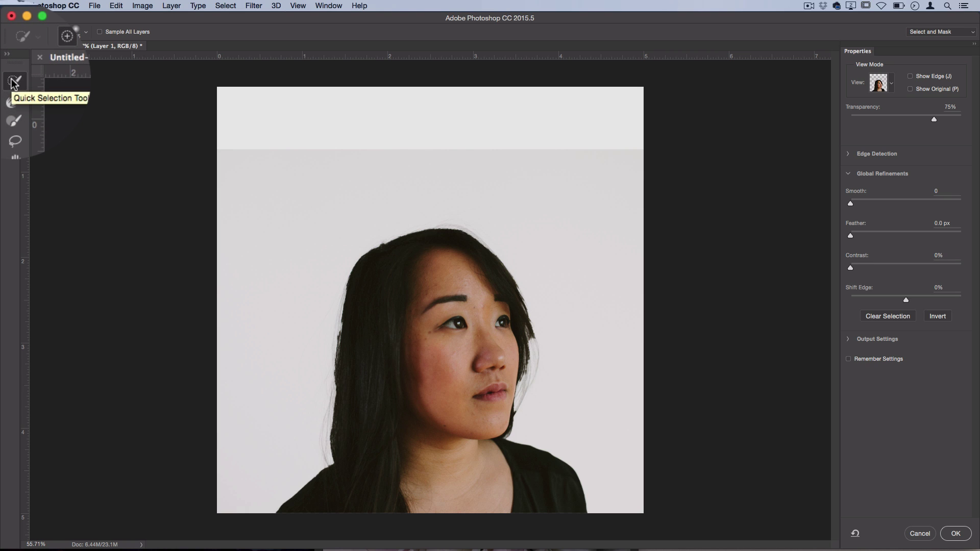
click(9, 75)
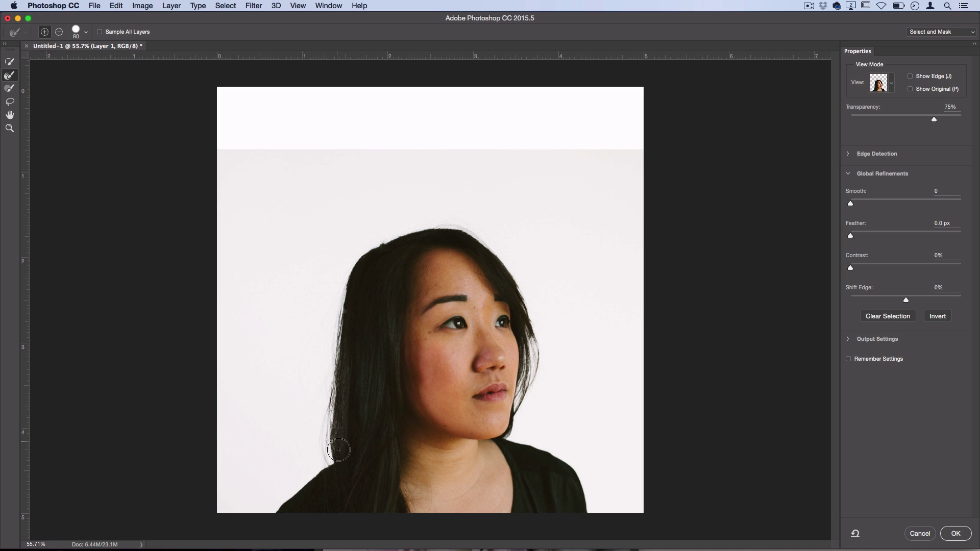
mouse_move(339, 449)
mouse_down()
mouse_move(335, 462)
mouse_move(338, 400)
mouse_up()
drag(895, 300, 921, 299)
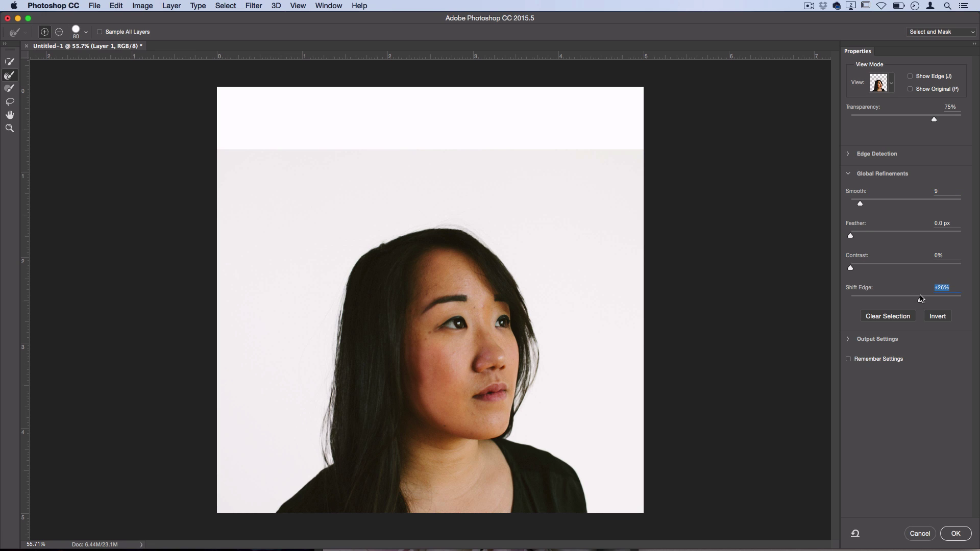
click(966, 534)
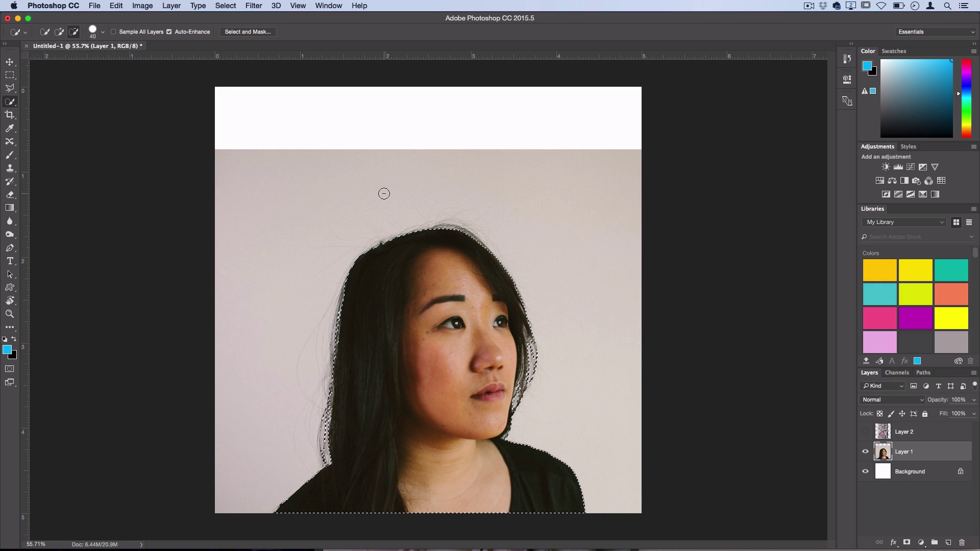
Copy the selected woman to Layer 3 with Layer Via Copy and hide the original Layer 1.
click(11, 89)
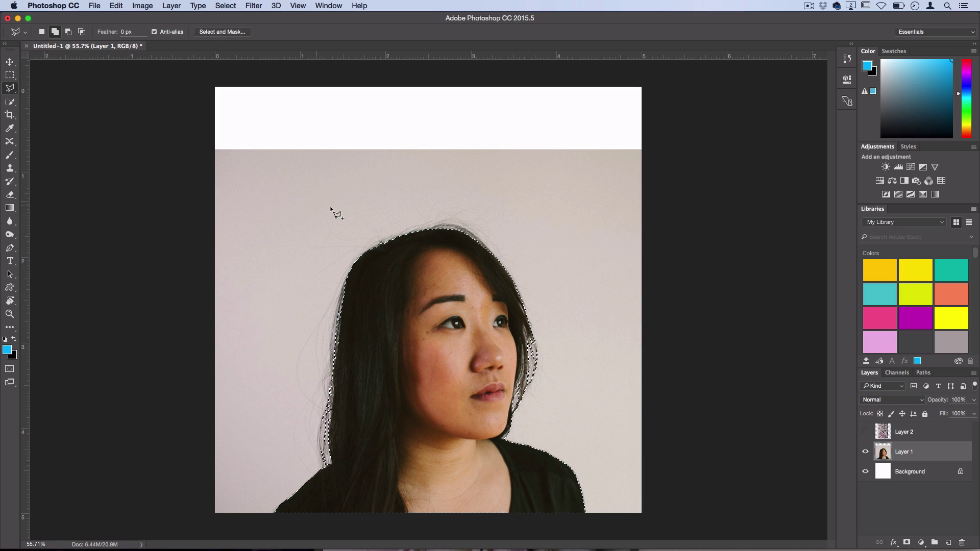
right_click(387, 246)
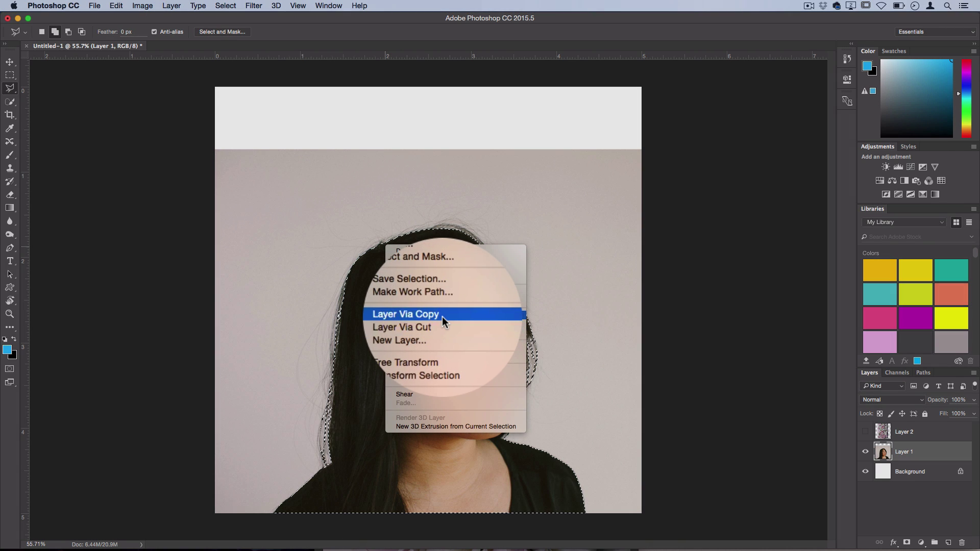
click(442, 316)
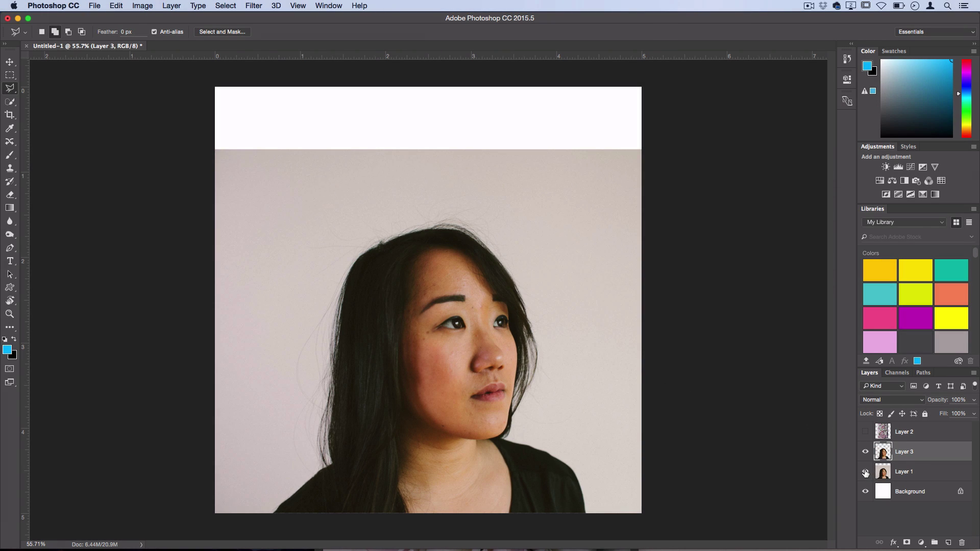
click(865, 472)
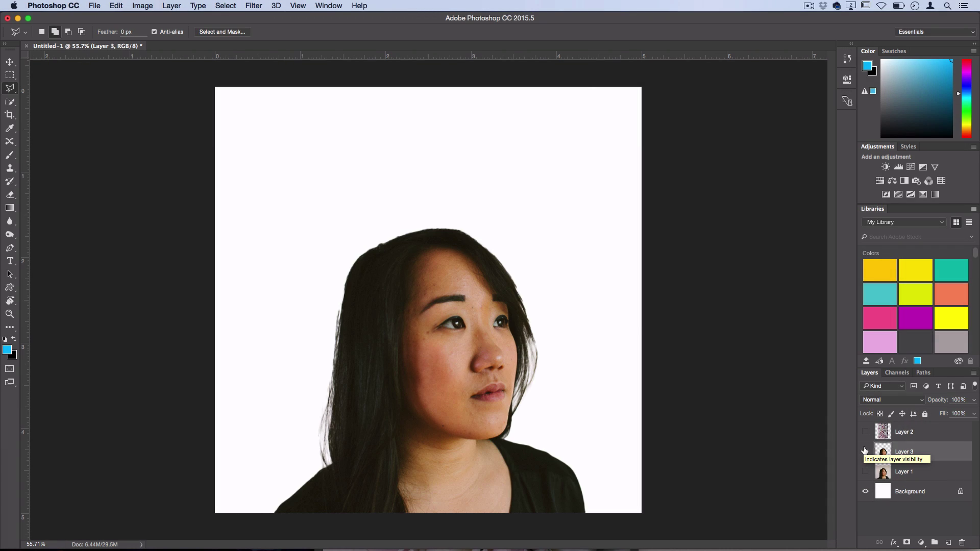
click(865, 451)
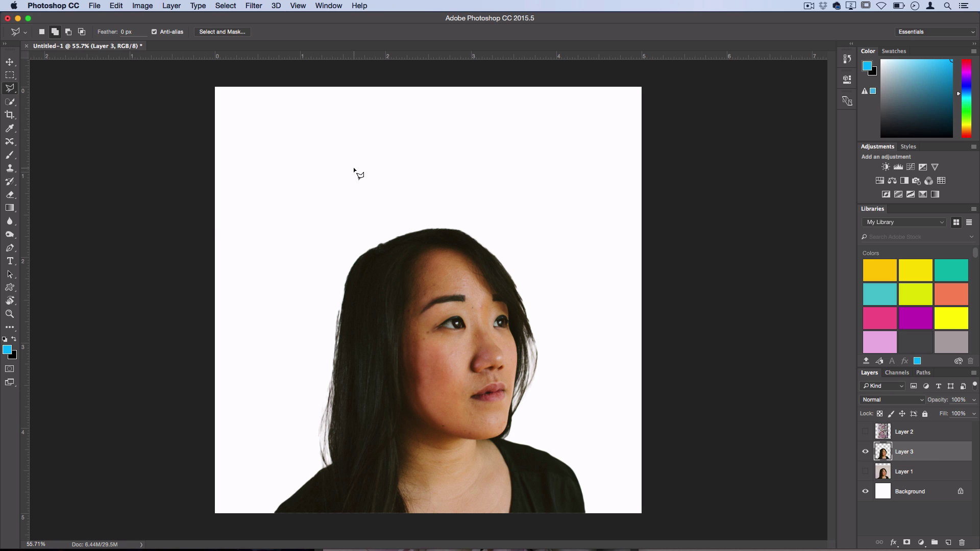
Scale the cut-out woman to about 84%, nudge her slightly right, and commit the transform.
click(115, 6)
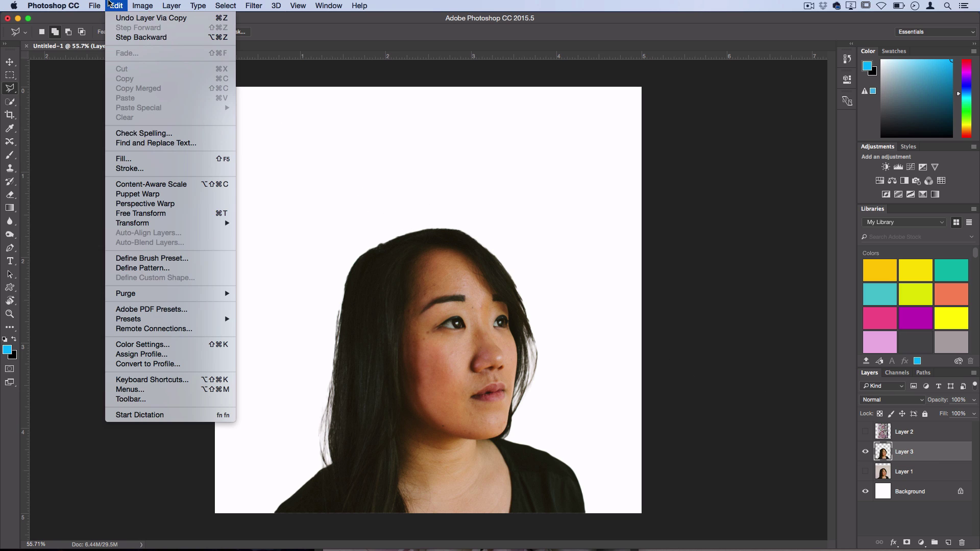
mouse_move(191, 223)
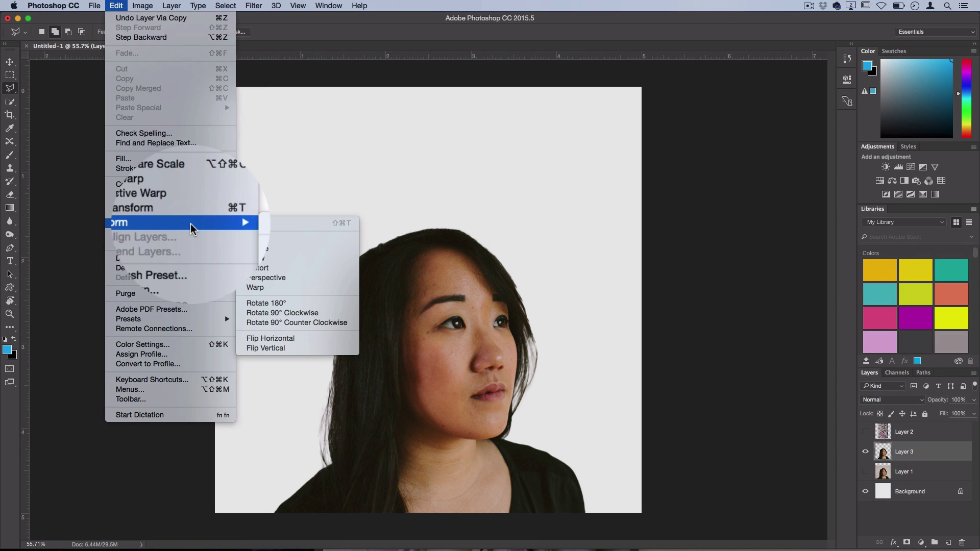
click(272, 241)
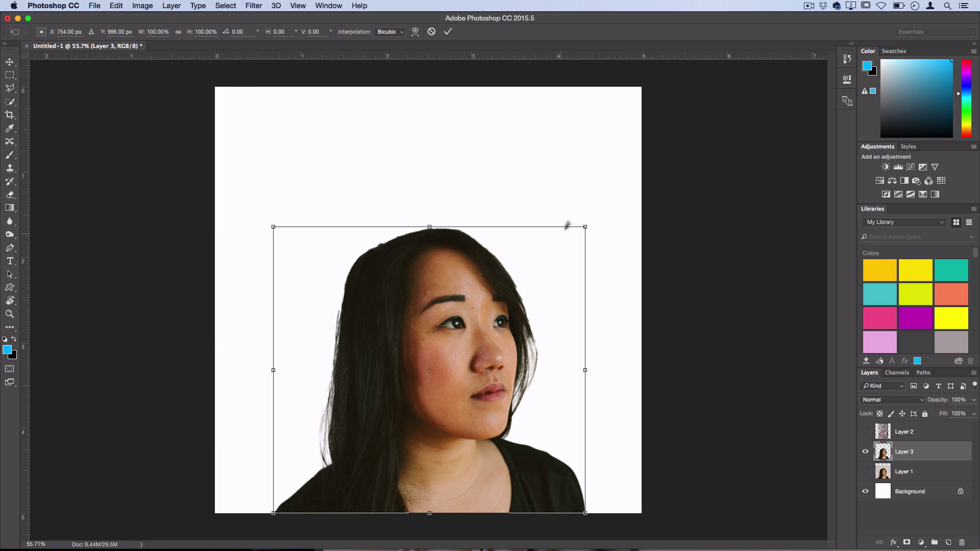
drag(582, 227, 526, 281)
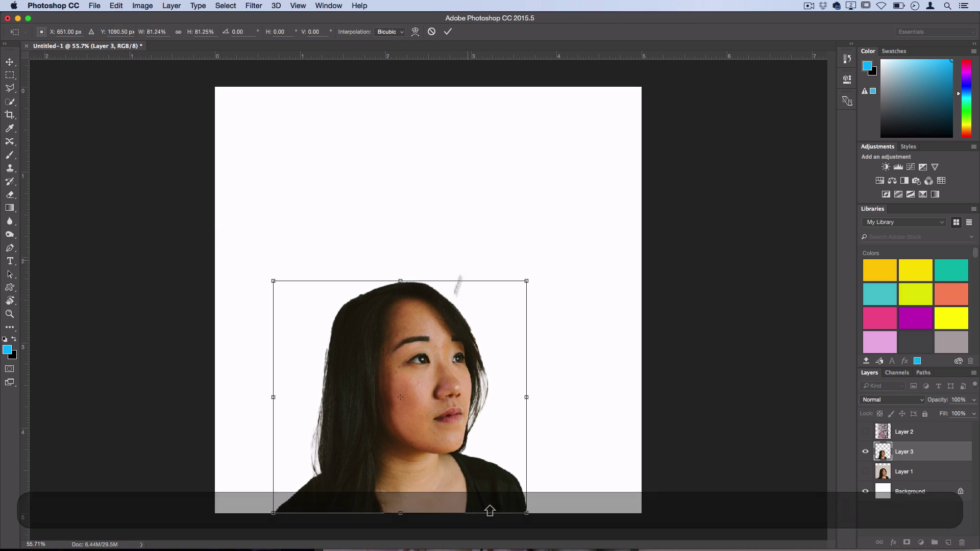
drag(420, 343, 439, 342)
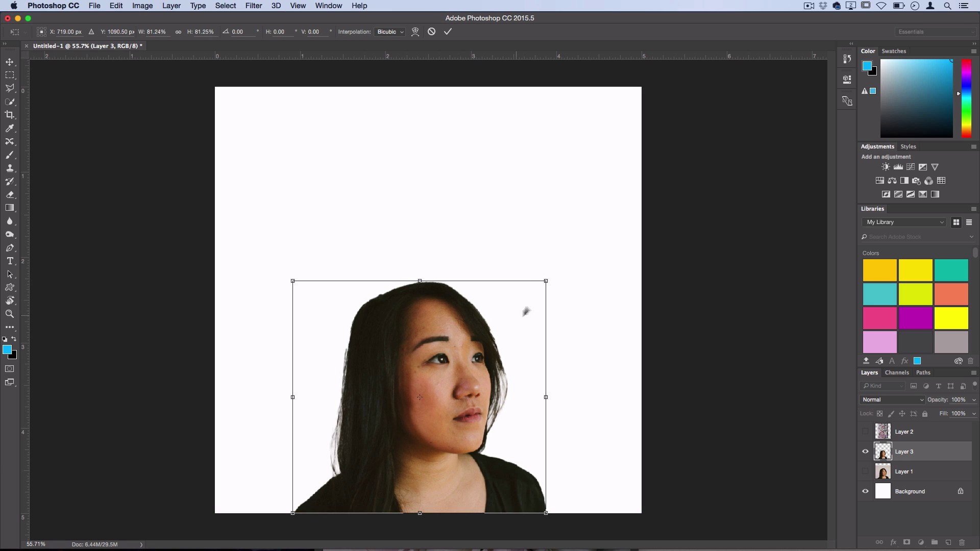
drag(544, 283, 555, 275)
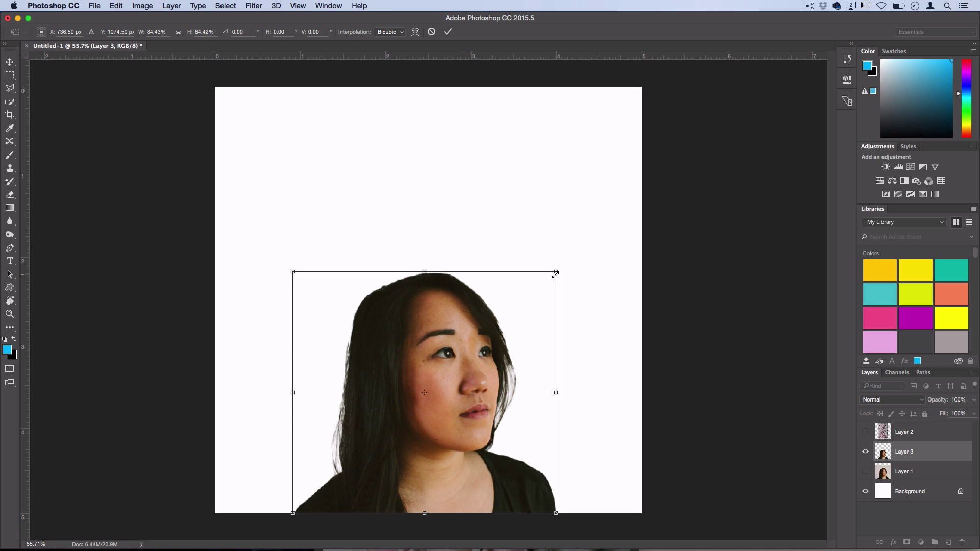
key(Return)
key(l)
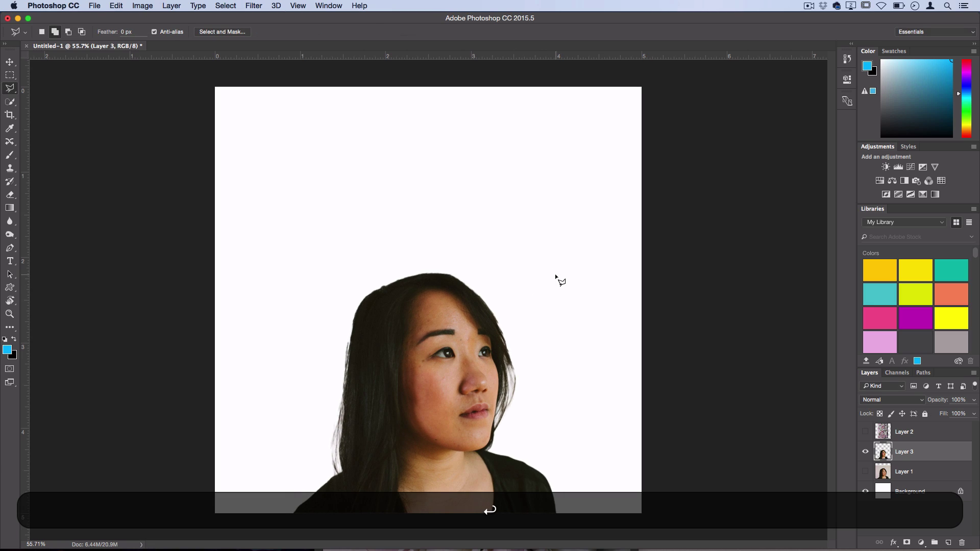
Draw a roughly 4.45 × 2.64 in rectangular marquee from the head top to just above the lips.
click(865, 434)
click(865, 433)
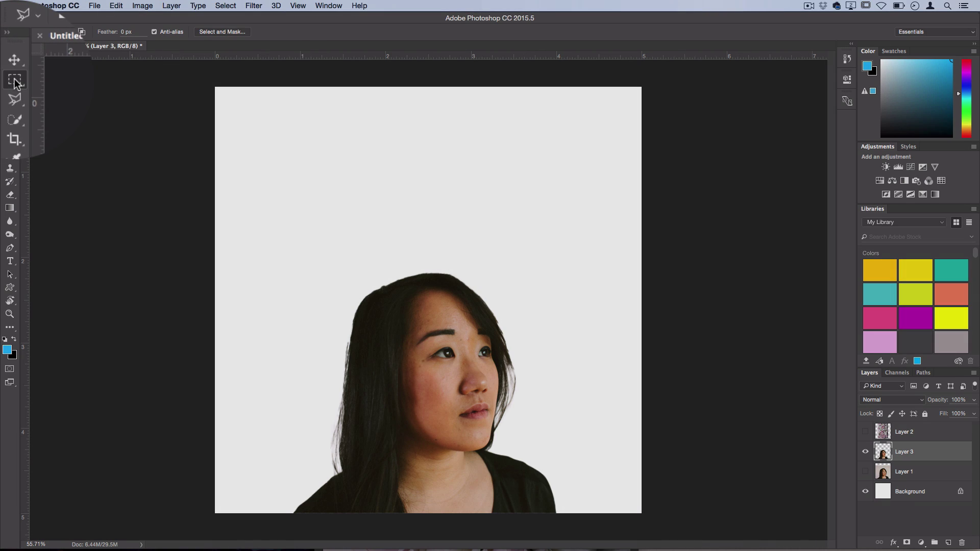
click(11, 76)
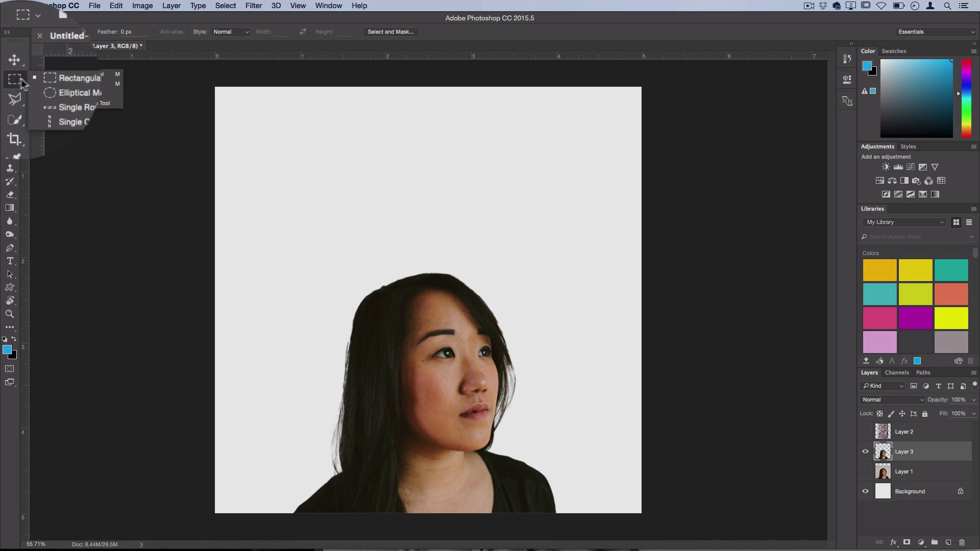
click(72, 78)
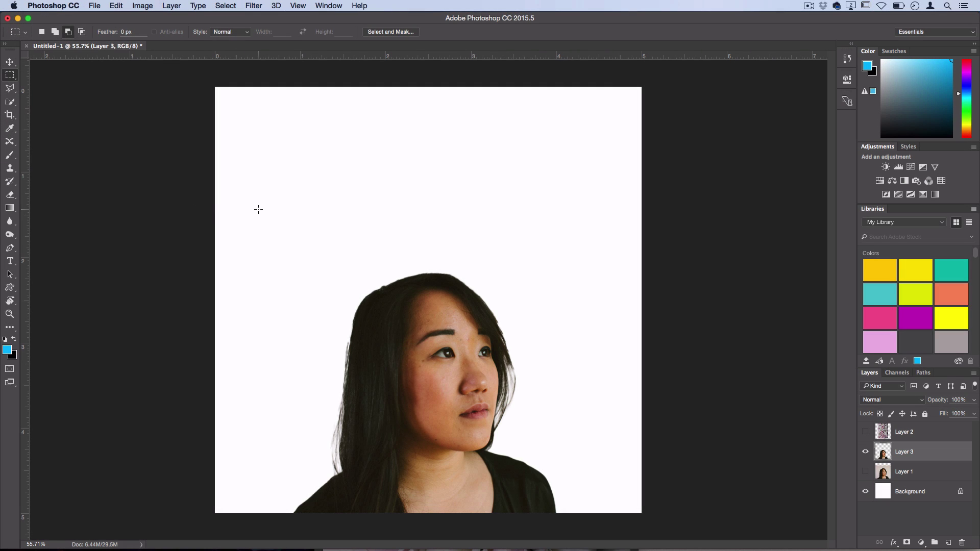
drag(241, 174, 621, 399)
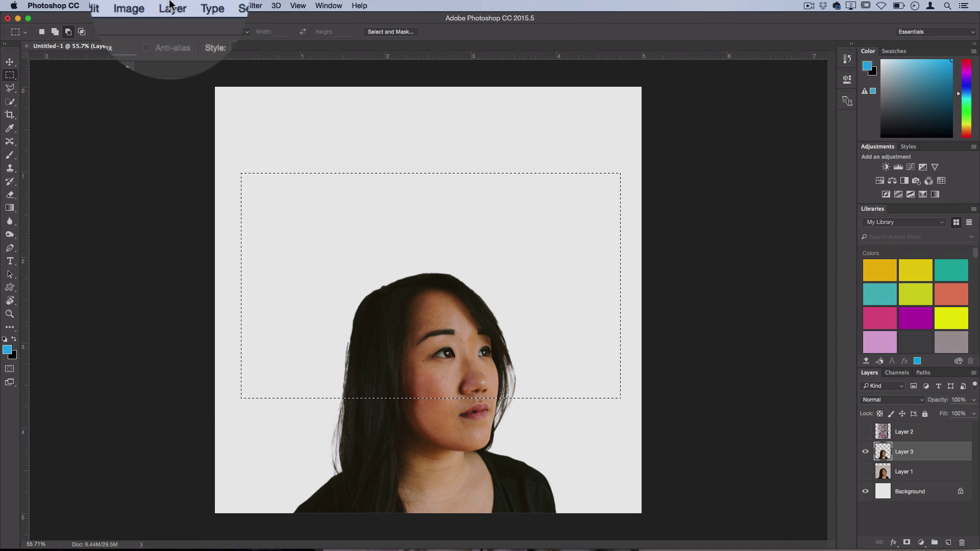
Add a Hide Selection layer mask to Layer 3, then make the roses layer visible again.
click(171, 6)
mouse_move(219, 161)
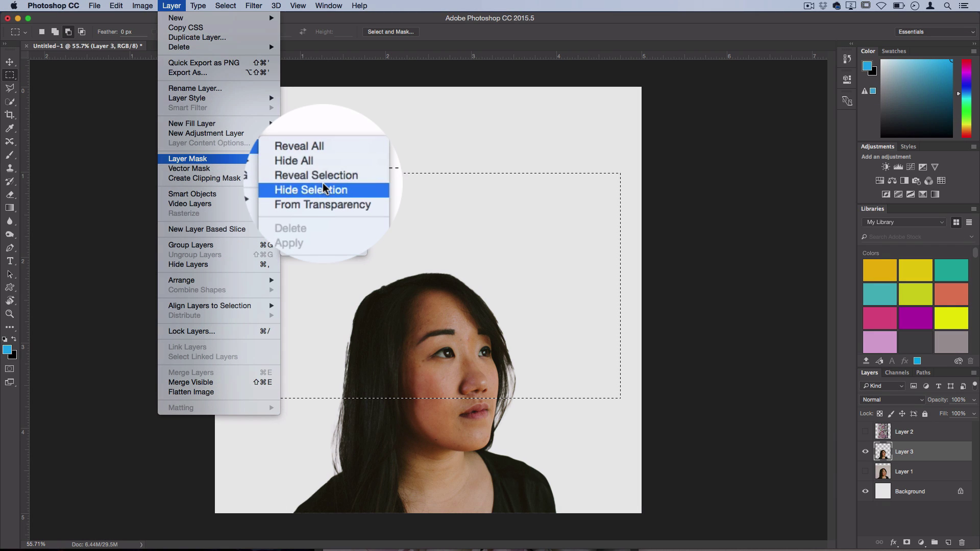
click(323, 189)
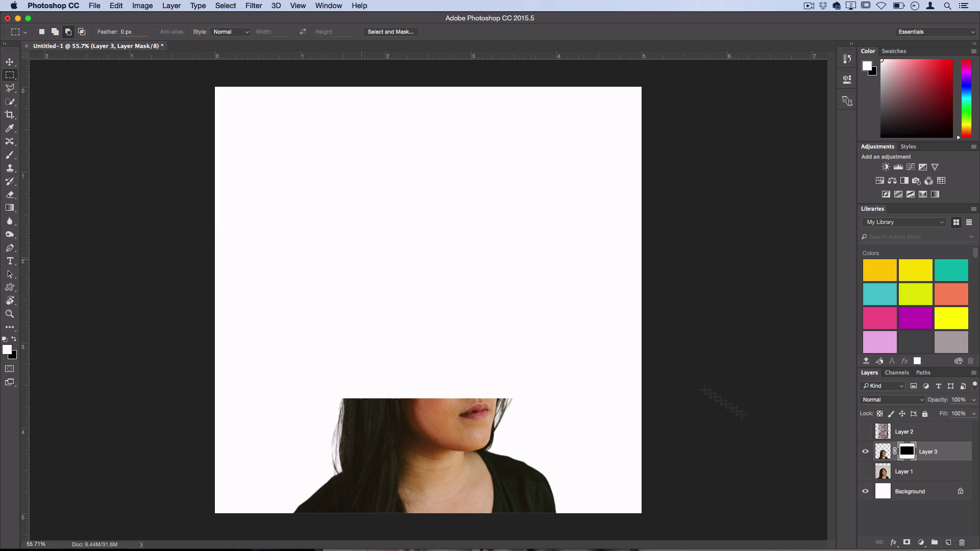
click(865, 431)
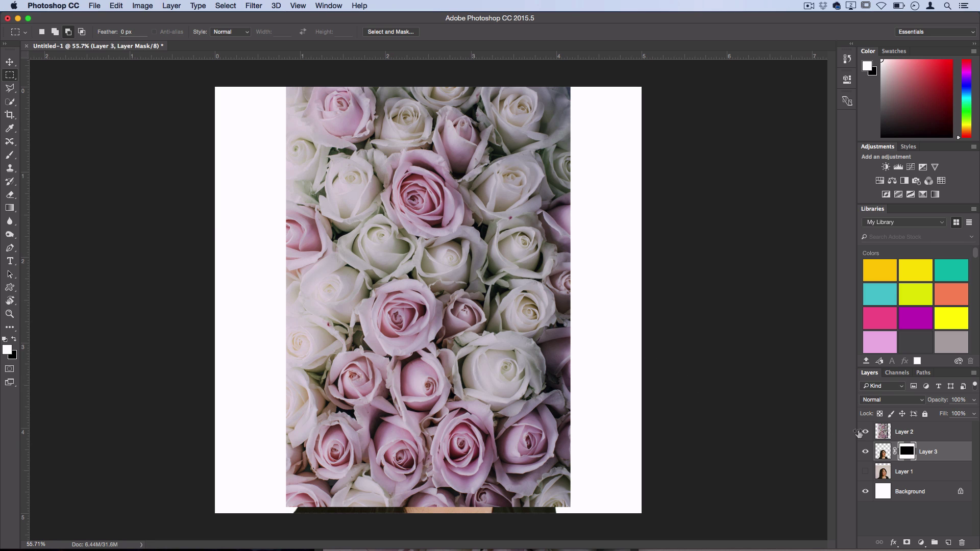
Drag the rose layer (Layer 2) below Layer 3 and nudge it slightly left.
drag(900, 434, 899, 464)
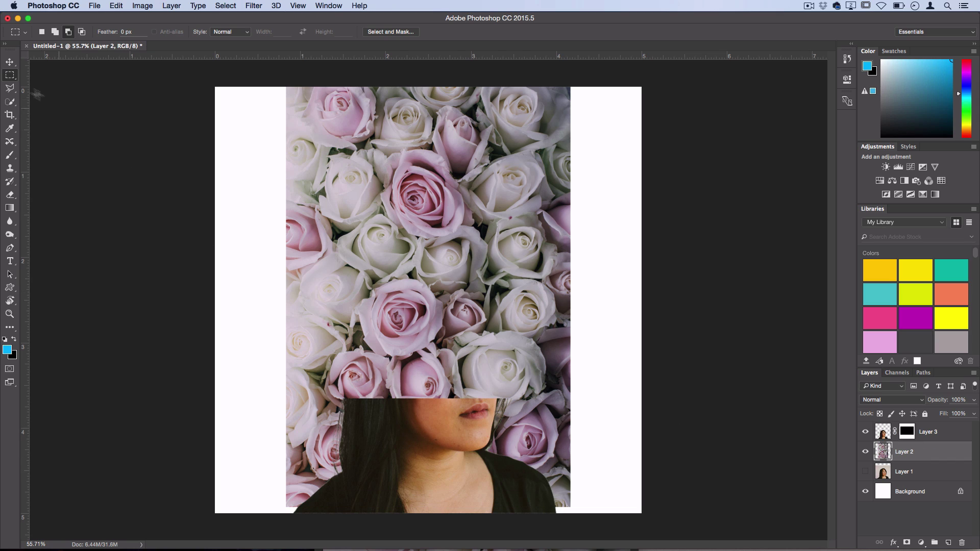
click(9, 62)
key(shift+Left)
key(shift+Left)
key(shift+Left)
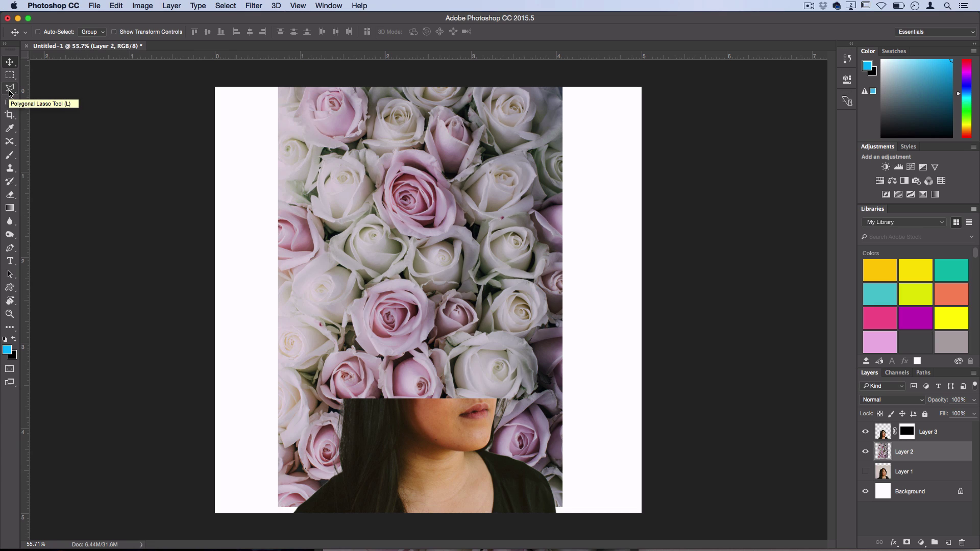
click(9, 90)
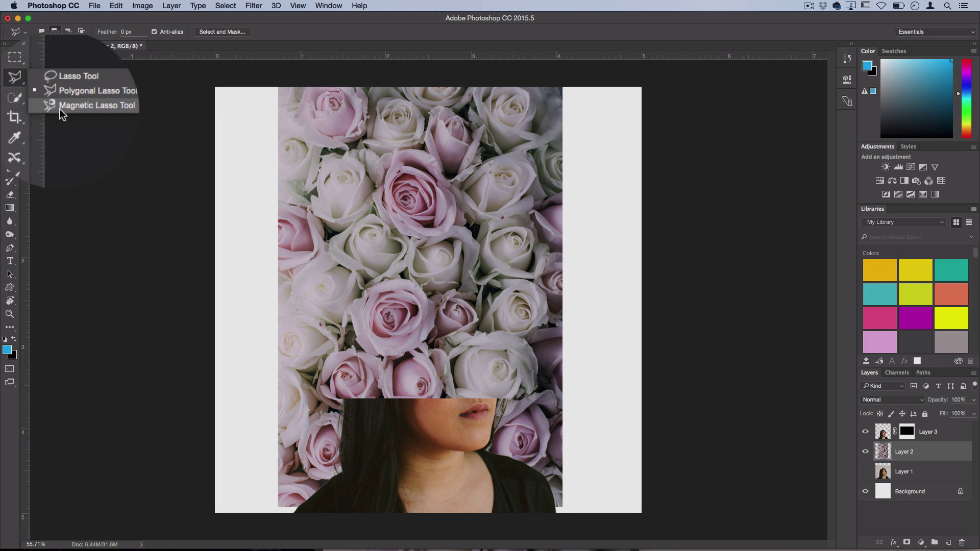
Trace a Magnetic Lasso selection around the central cluster of pink and white roses.
click(60, 107)
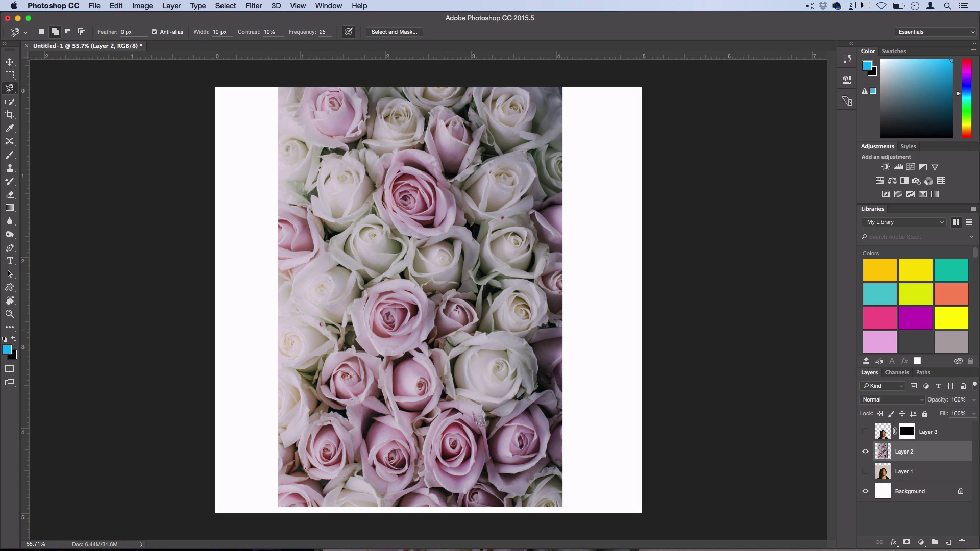
click(457, 397)
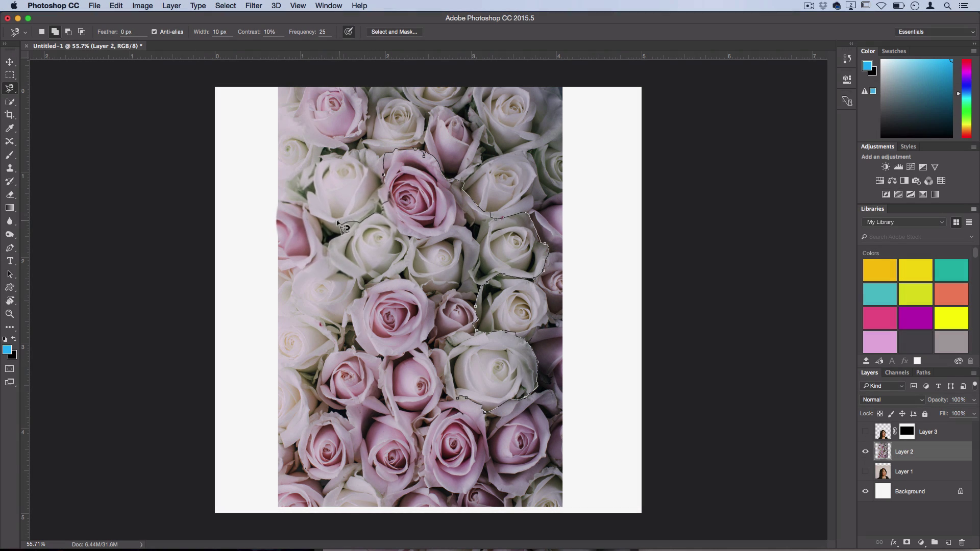
click(456, 408)
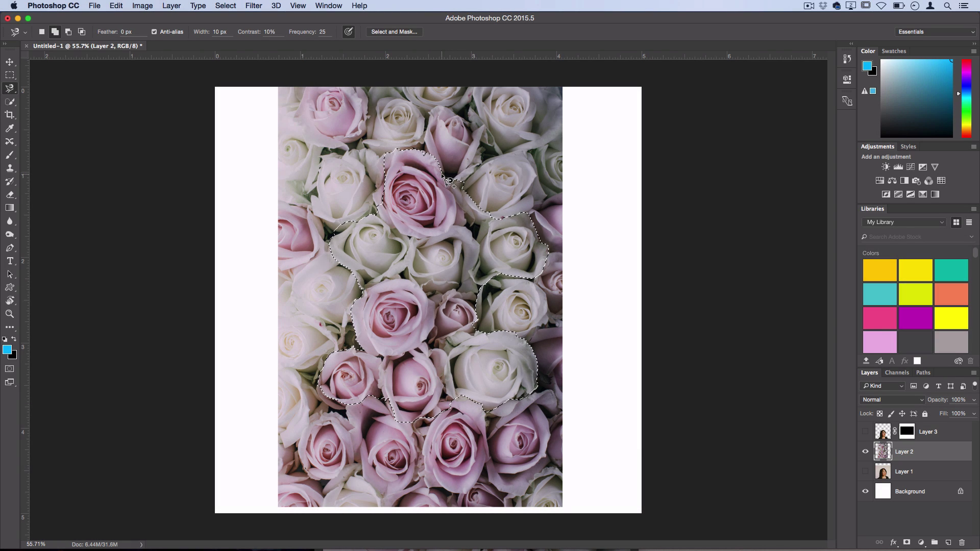
Copy the selected roses to a new layer, hide Layer 2, show Layer 3, and nudge the cluster left and down.
right_click(416, 225)
click(473, 293)
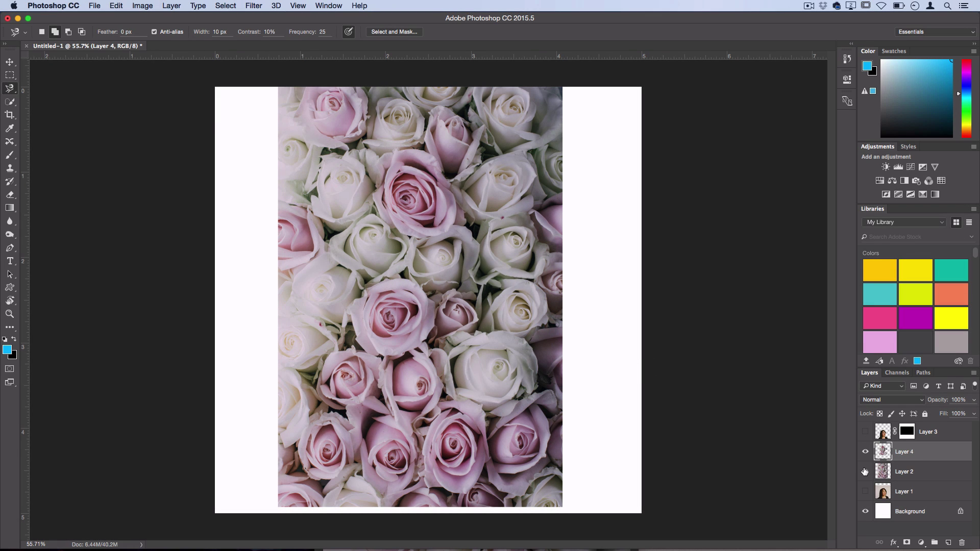
click(865, 471)
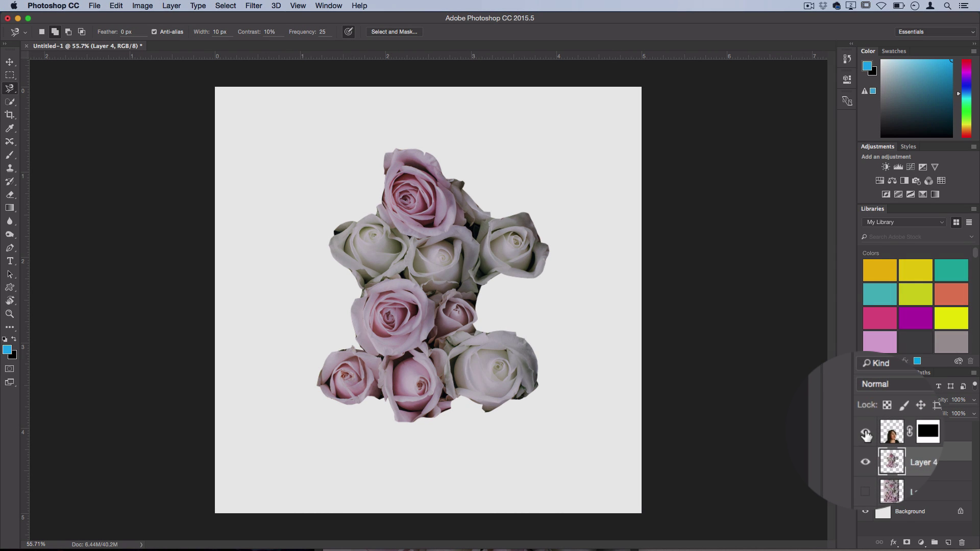
click(865, 433)
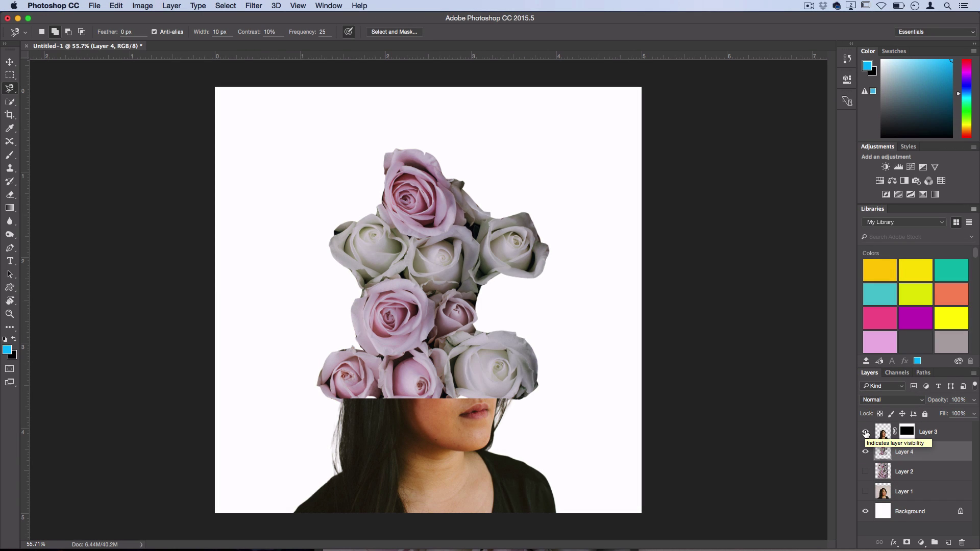
key(v)
key(shift+Left)
key(shift+Left)
key(shift+Down)
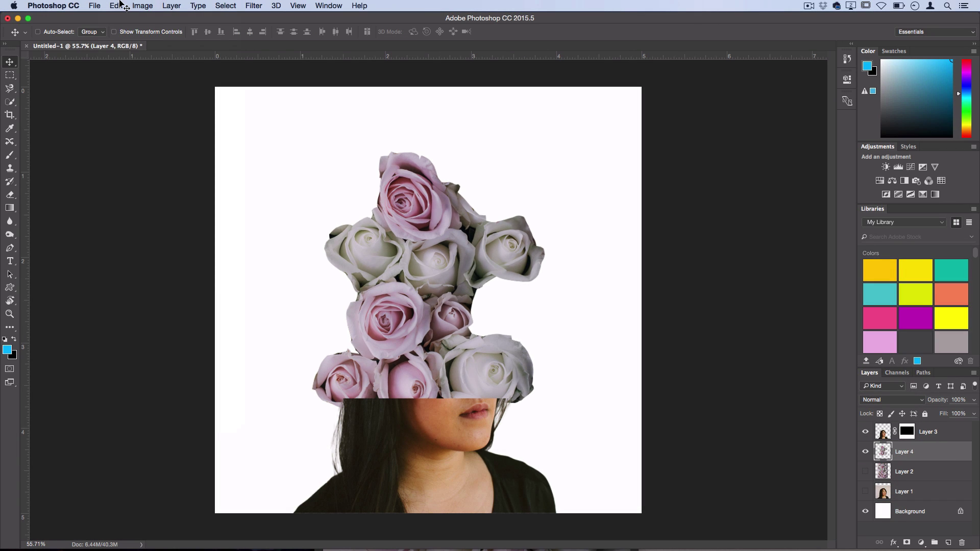
Free Transform the rose cluster down to about 80% and place it above the lips.
click(121, 5)
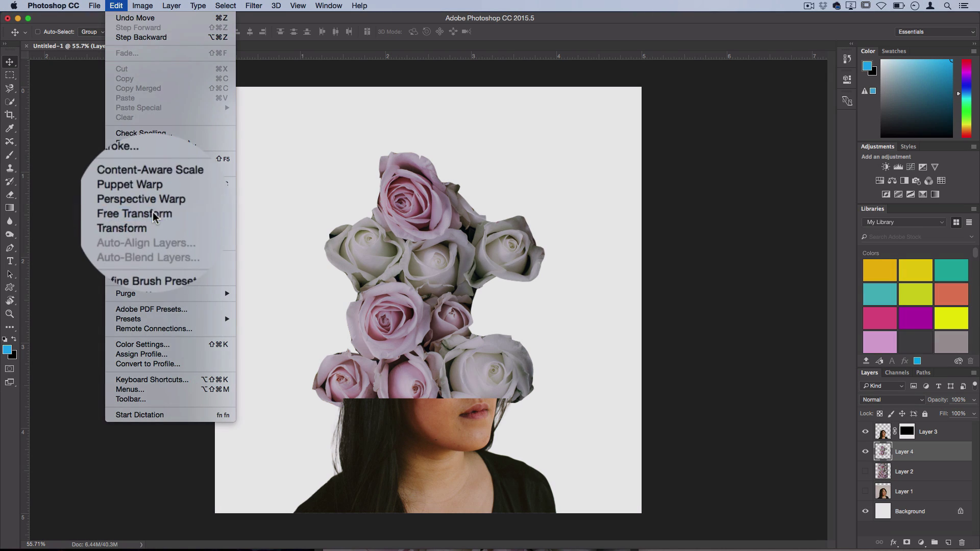
click(137, 215)
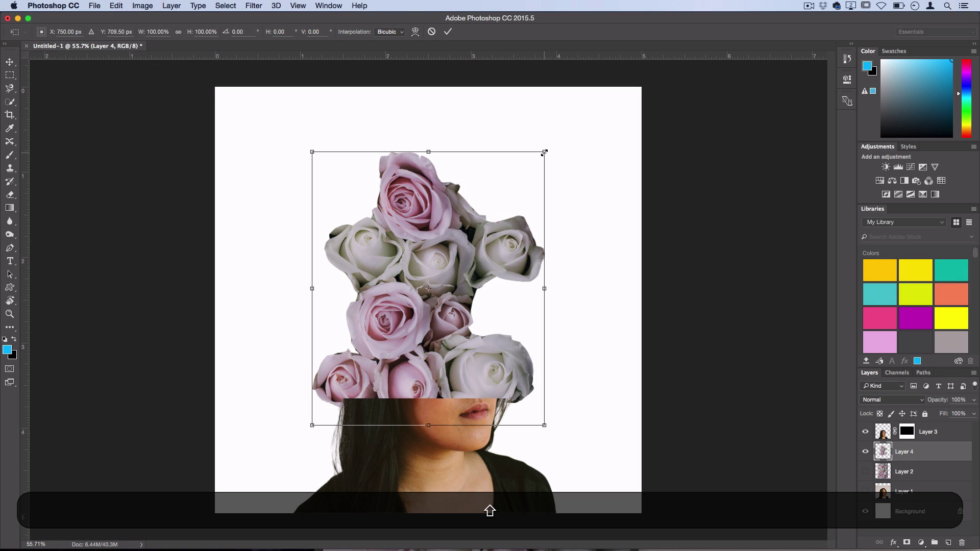
drag(544, 152, 499, 205)
mouse_move(377, 336)
mouse_down()
mouse_move(406, 323)
mouse_move(395, 335)
mouse_up()
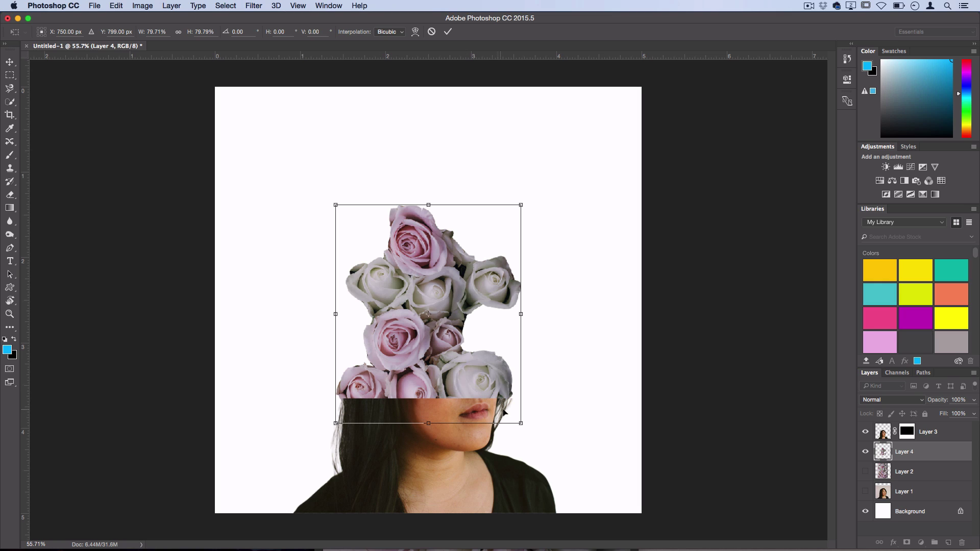
key(Return)
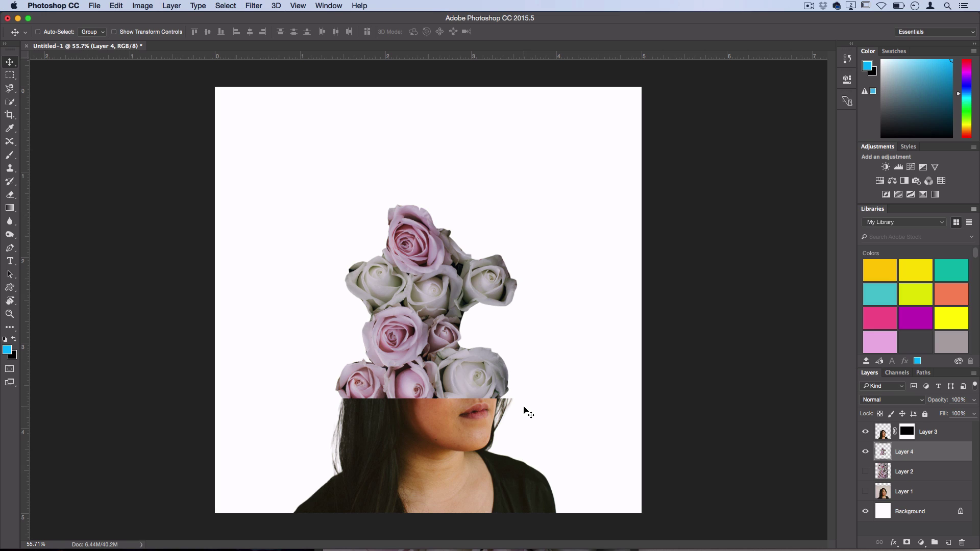
Nudge the roses down, then add a Solid Color fill layer above the Background layer.
key(Down)
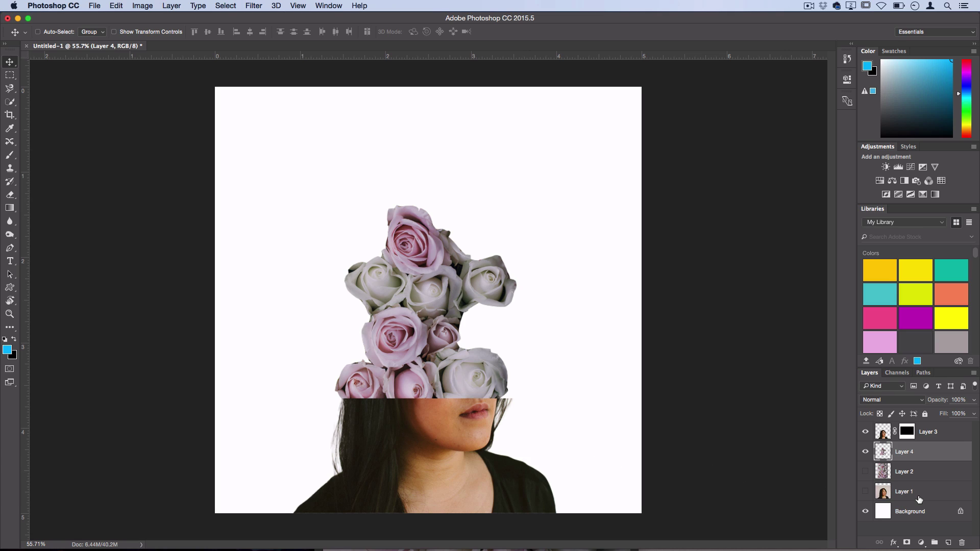
click(911, 512)
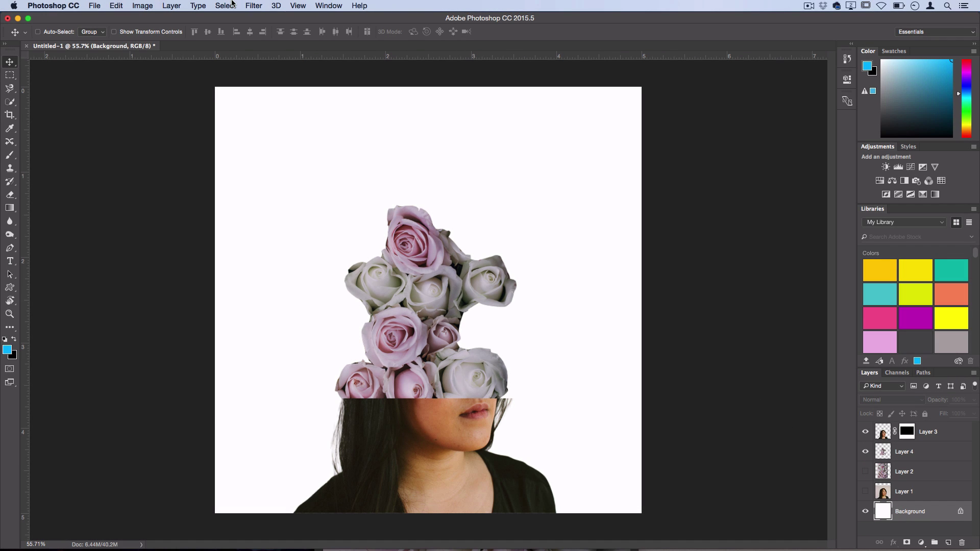
click(172, 5)
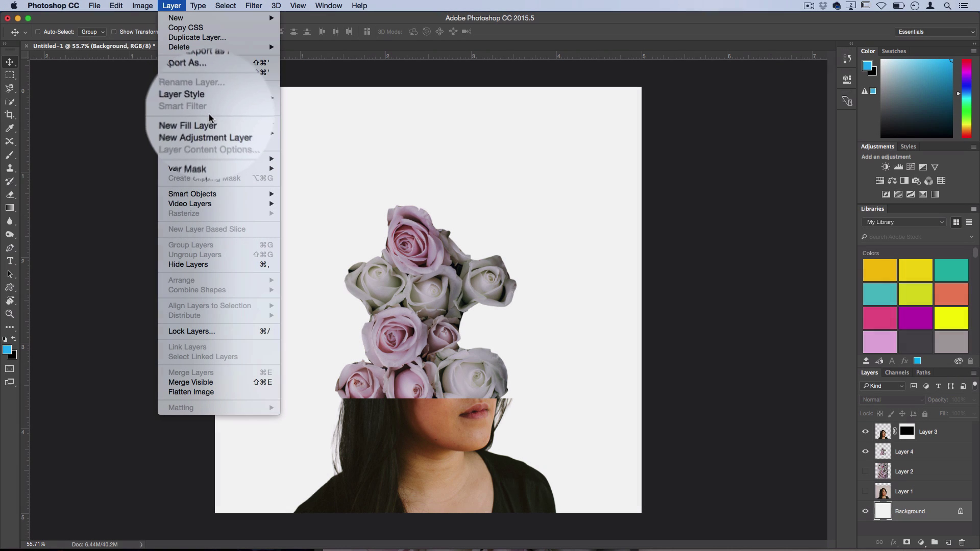
mouse_move(230, 123)
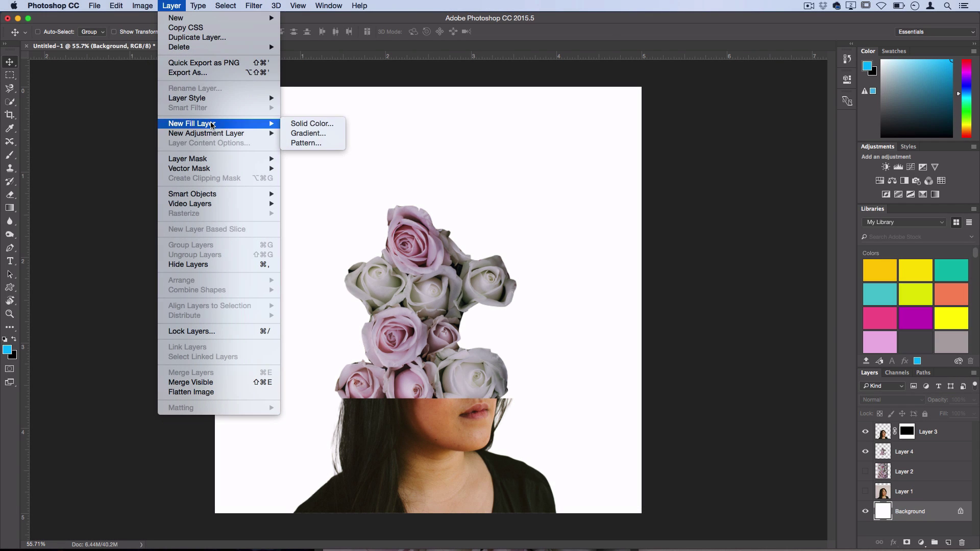
click(317, 126)
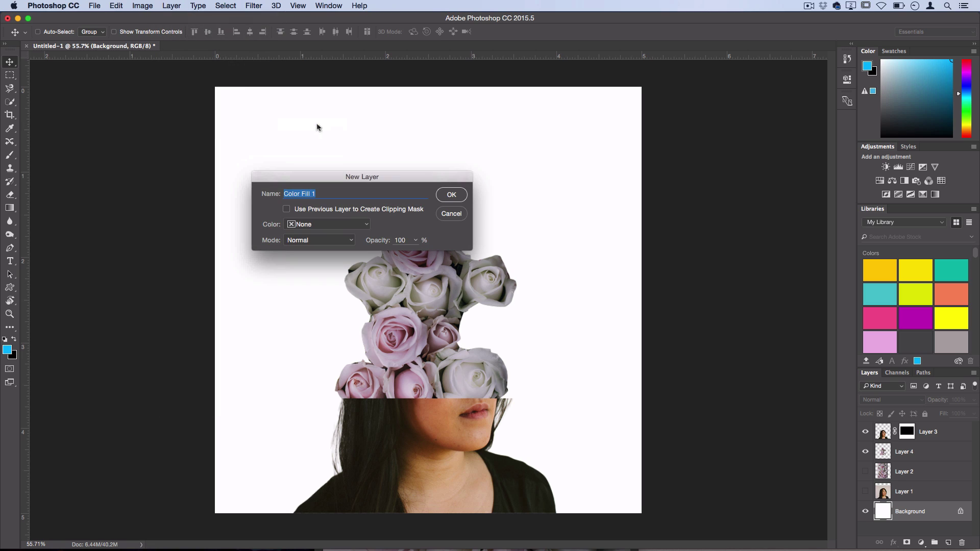
click(451, 199)
Set the fill colour to pale mint green #cdffd4 in the Color Picker.
drag(371, 167, 657, 188)
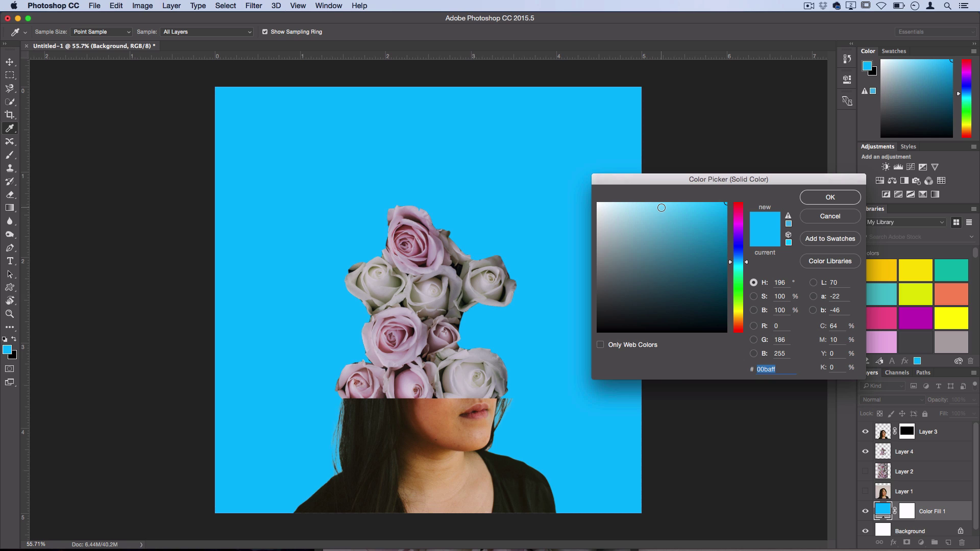
click(656, 202)
drag(650, 199, 638, 180)
drag(730, 259, 741, 288)
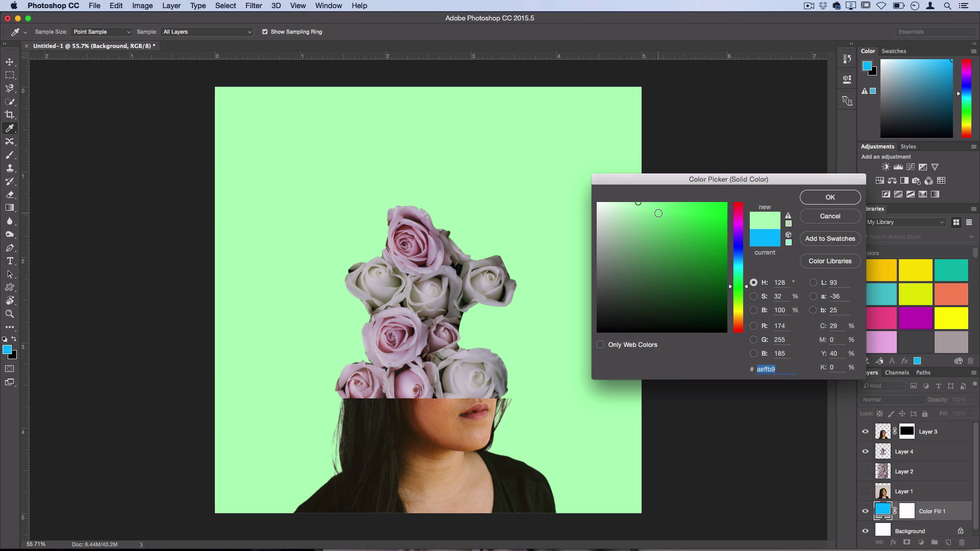
drag(623, 206, 622, 191)
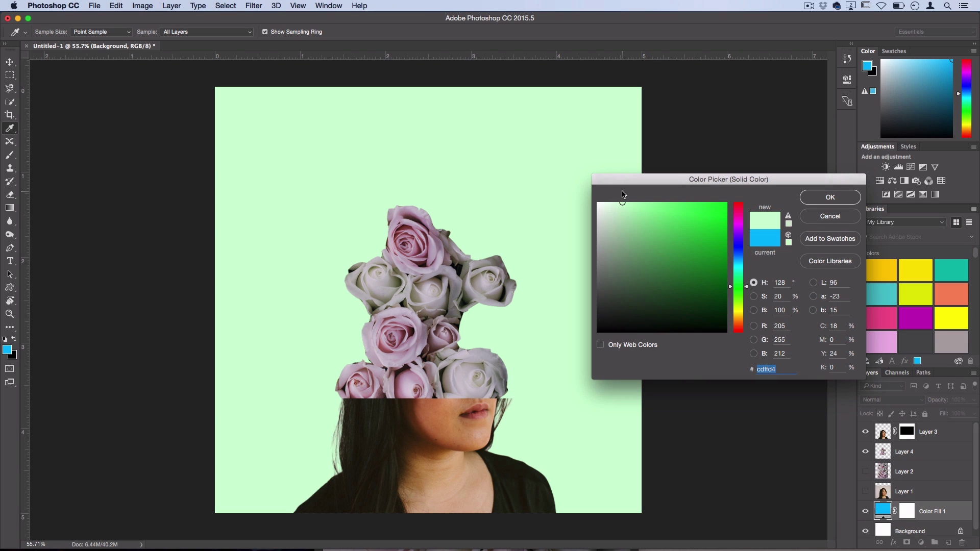
click(817, 197)
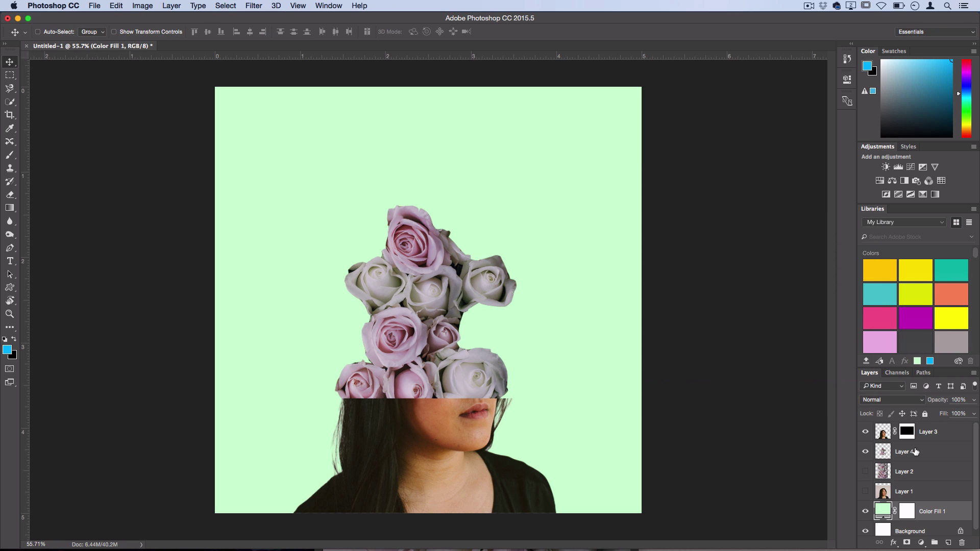
Group Layers 4 and 3 into Group 1 and drag the group slightly right and up.
click(915, 451)
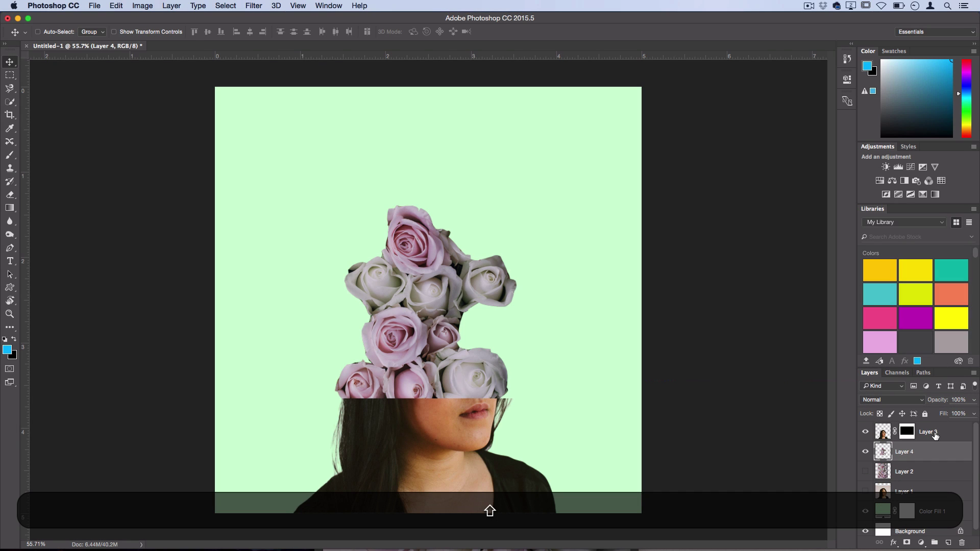
shift+click(934, 434)
drag(934, 434, 934, 542)
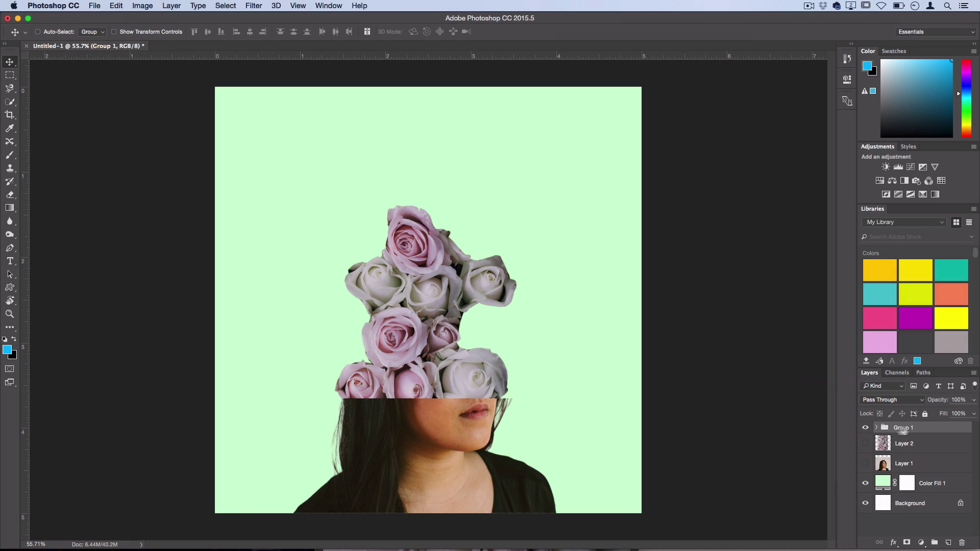
mouse_move(449, 395)
mouse_down()
mouse_move(484, 403)
mouse_move(502, 393)
mouse_move(462, 395)
mouse_move(388, 359)
mouse_move(497, 303)
mouse_move(457, 361)
mouse_move(504, 366)
mouse_move(452, 384)
mouse_up()
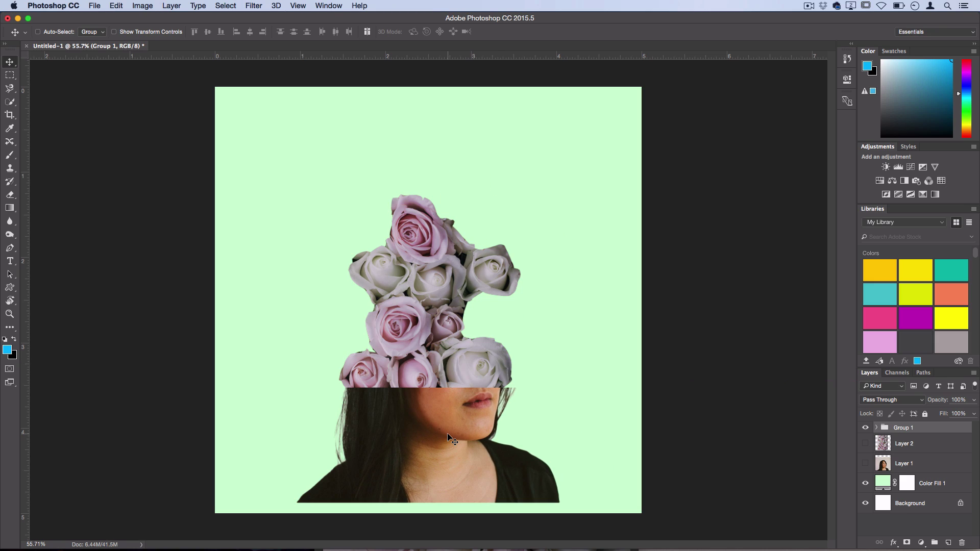
drag(447, 432, 445, 428)
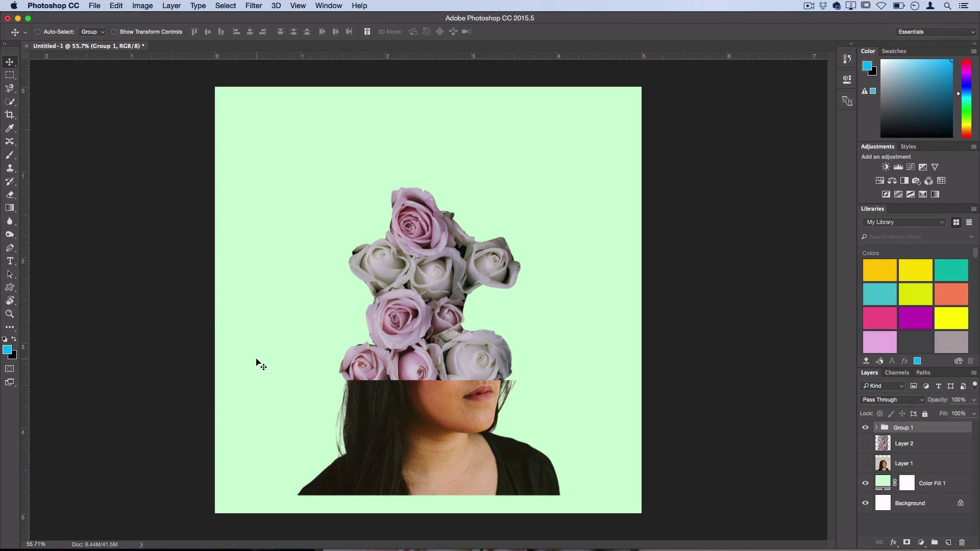
Add a Black & White adjustment layer clipped to Layer 3 so only the woman turns grey.
click(877, 428)
click(948, 448)
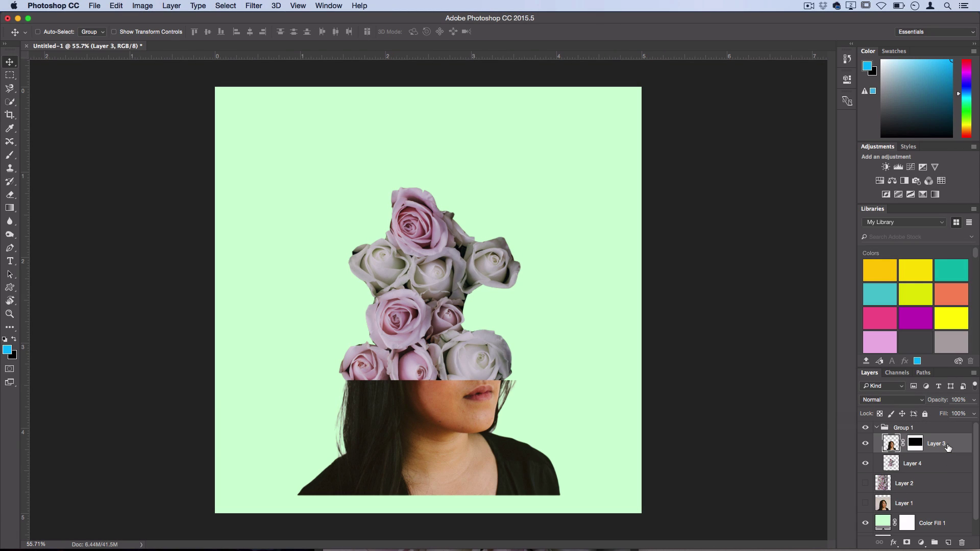
click(179, 6)
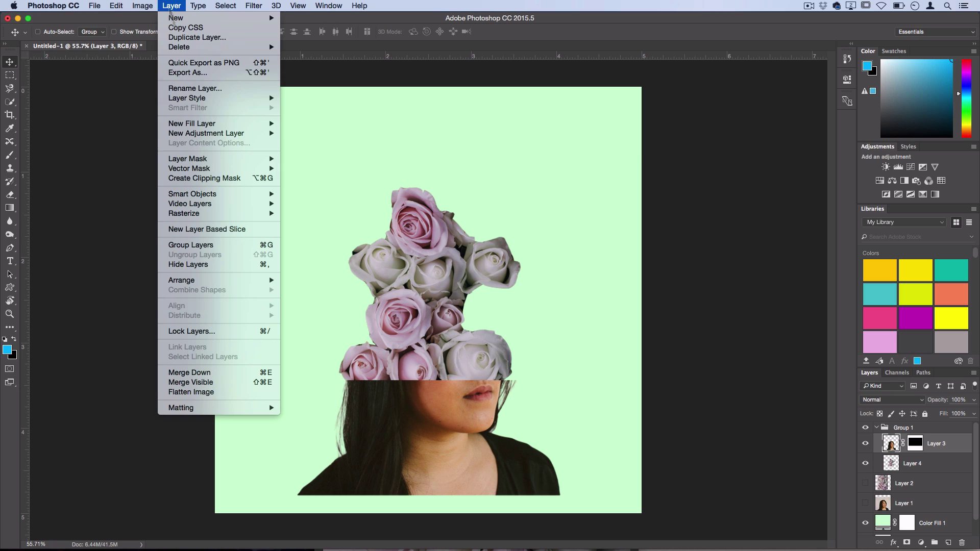
mouse_move(255, 133)
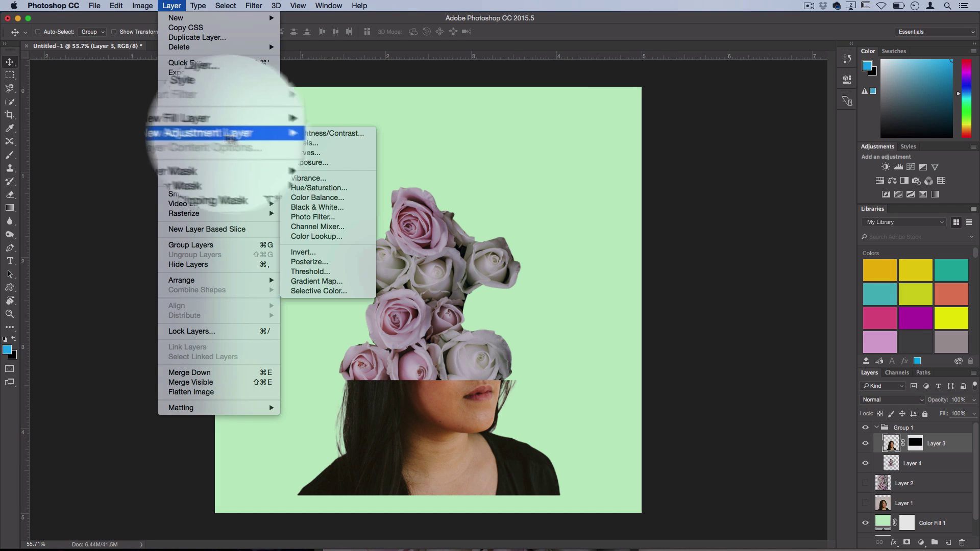
click(335, 203)
key(Return)
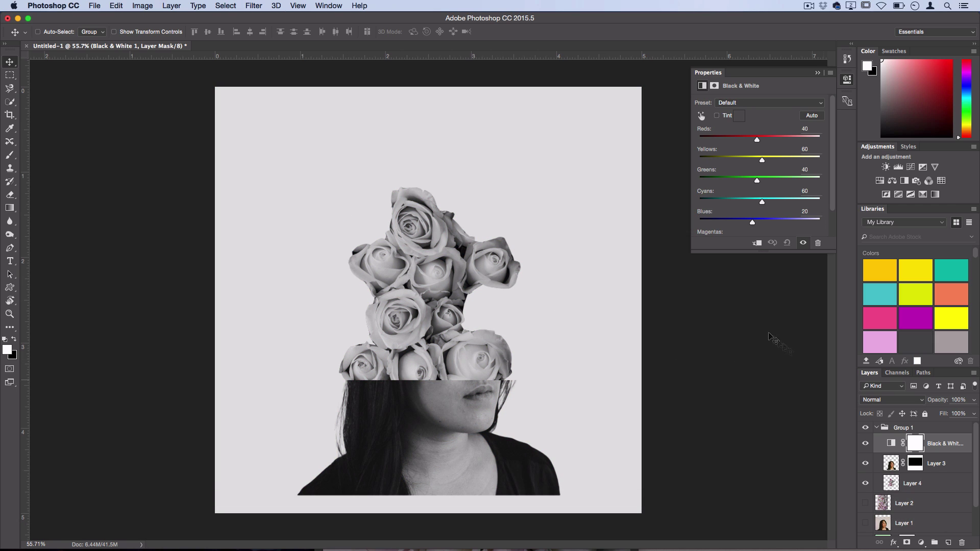
click(173, 5)
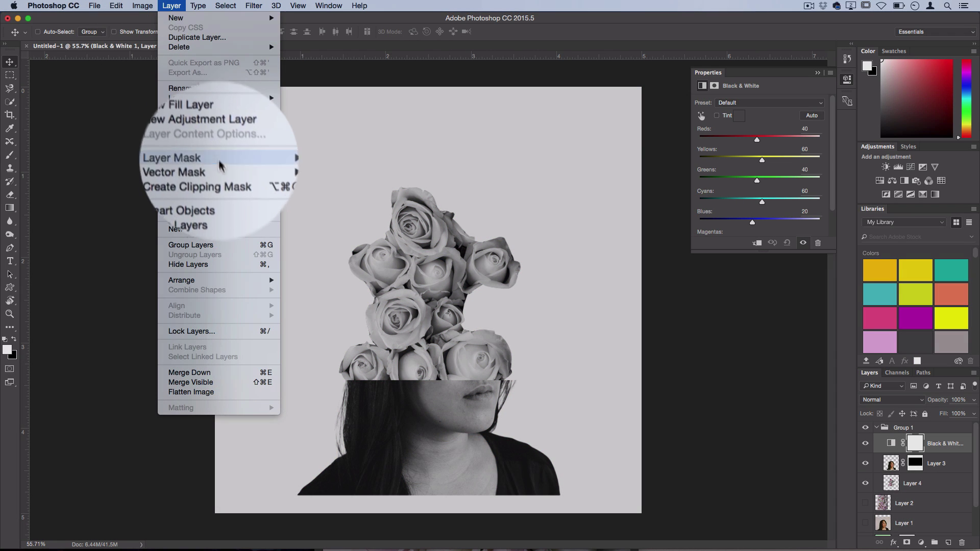
click(209, 177)
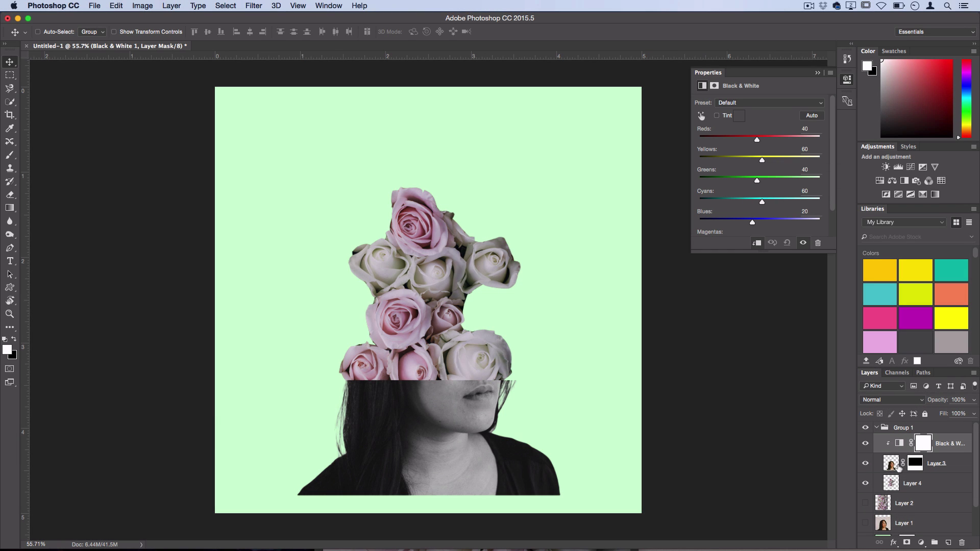
Darken her skin by setting Yellows to 148 from the neck and Reds to 61.
click(866, 444)
click(865, 445)
click(701, 117)
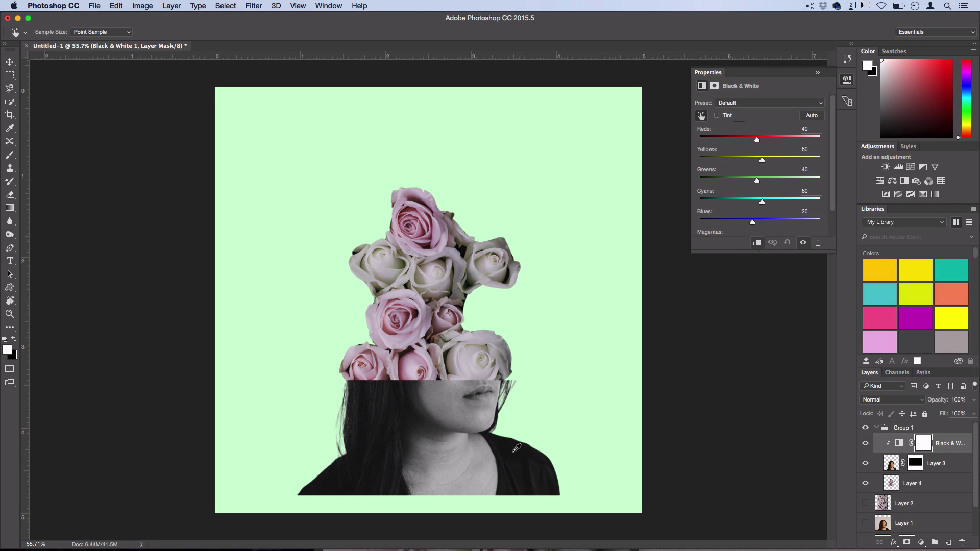
mouse_move(512, 451)
mouse_down()
mouse_move(430, 466)
mouse_move(537, 457)
mouse_move(524, 455)
mouse_up()
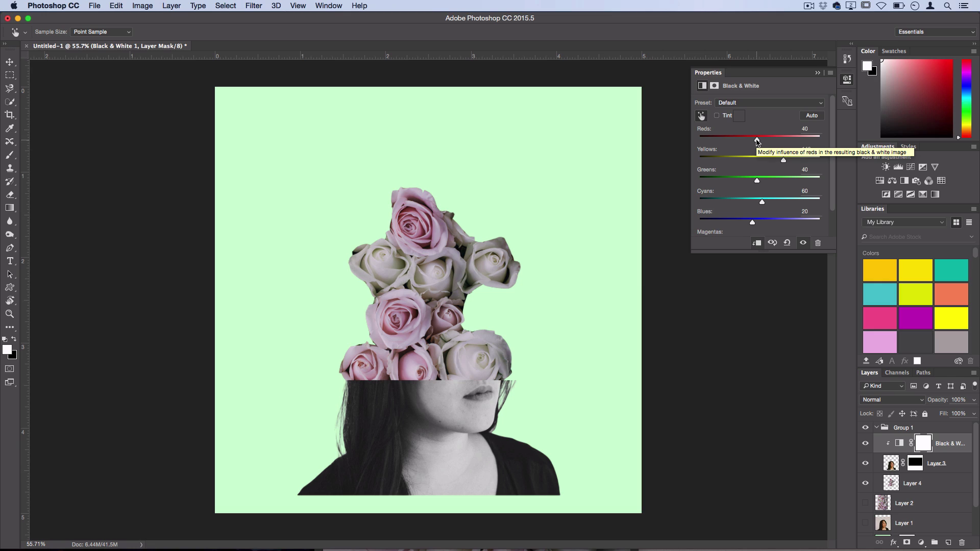
mouse_move(757, 142)
mouse_down()
mouse_move(740, 141)
mouse_move(763, 141)
mouse_up()
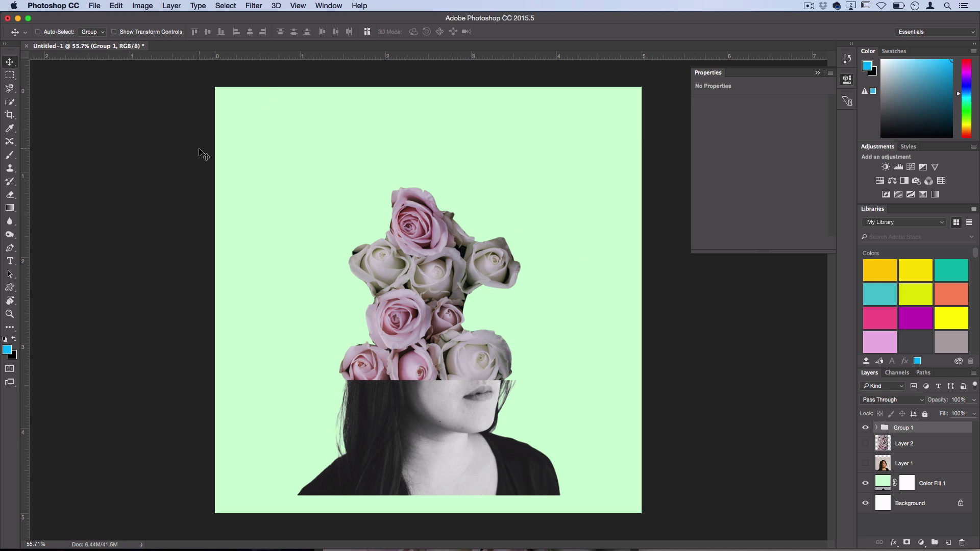
Add a Curves adjustment layer, darkening shadows and brightening upper tones on the RGB curve.
click(169, 6)
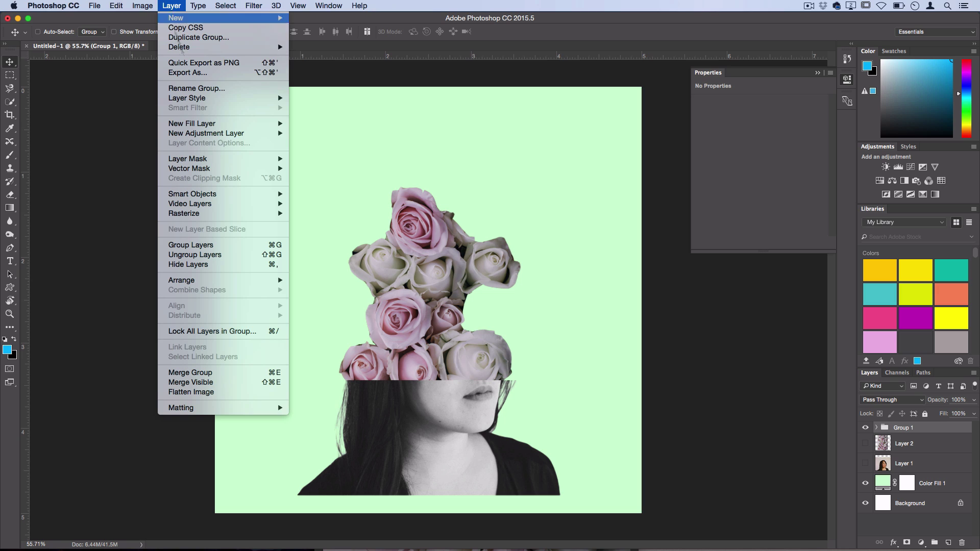
mouse_move(222, 139)
click(316, 153)
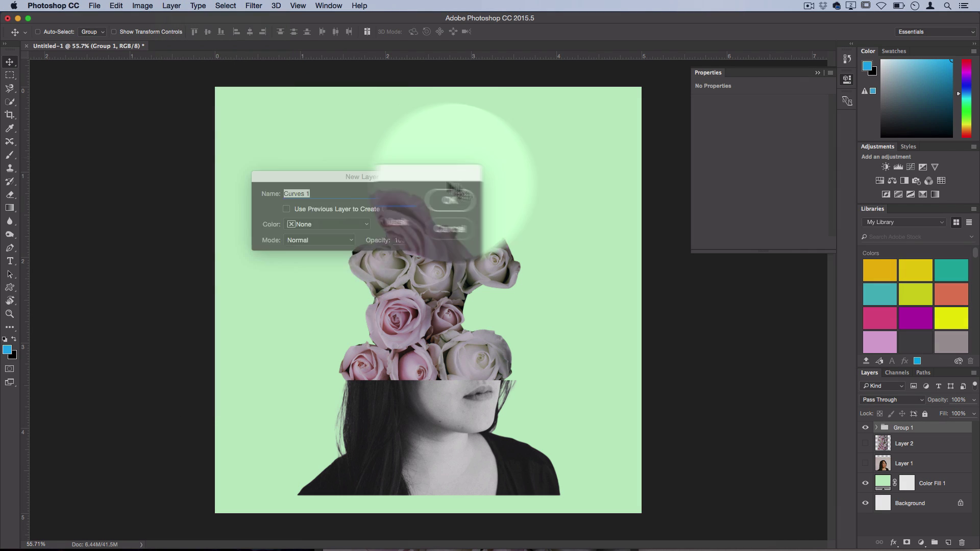
click(450, 196)
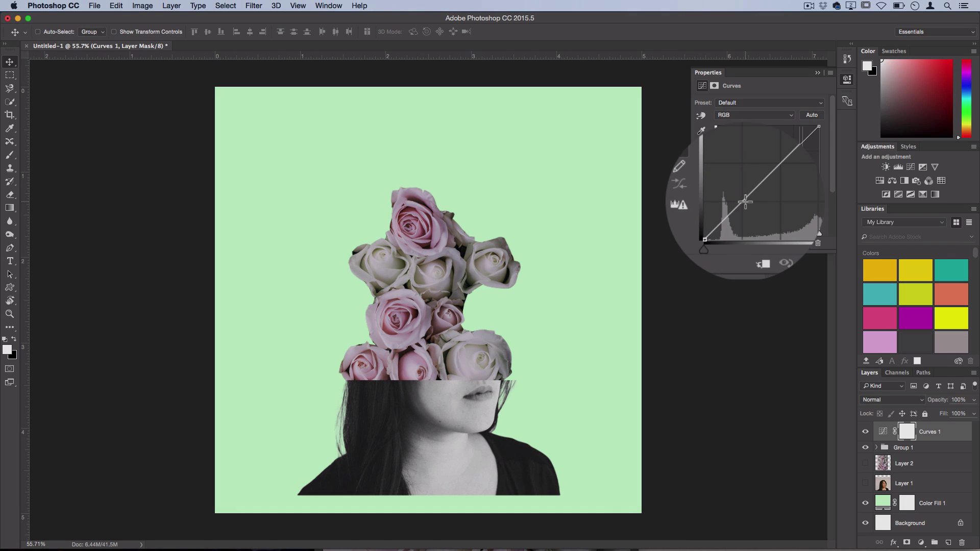
drag(745, 201, 744, 205)
click(795, 156)
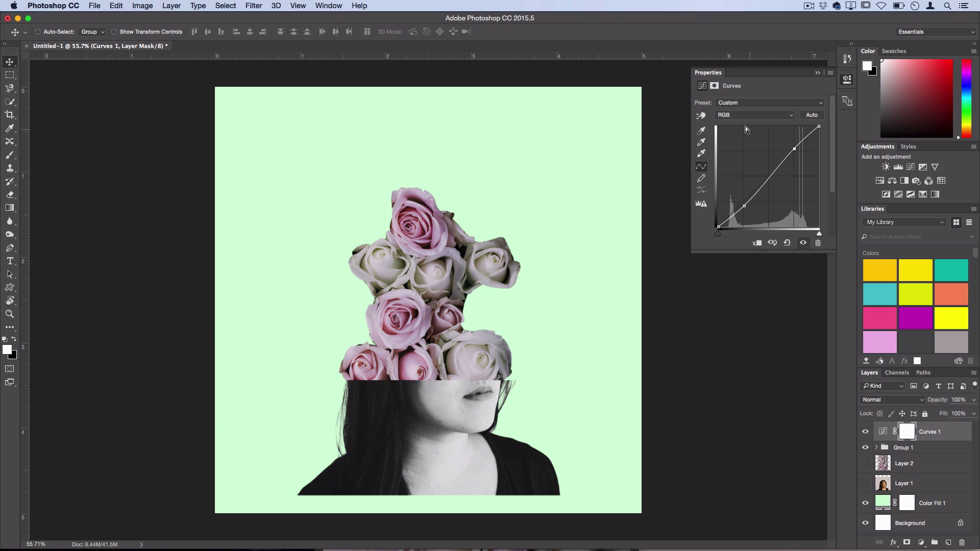
Raise the Blue curve's shadows and lower the Green midpoint for a pinker tint.
click(737, 114)
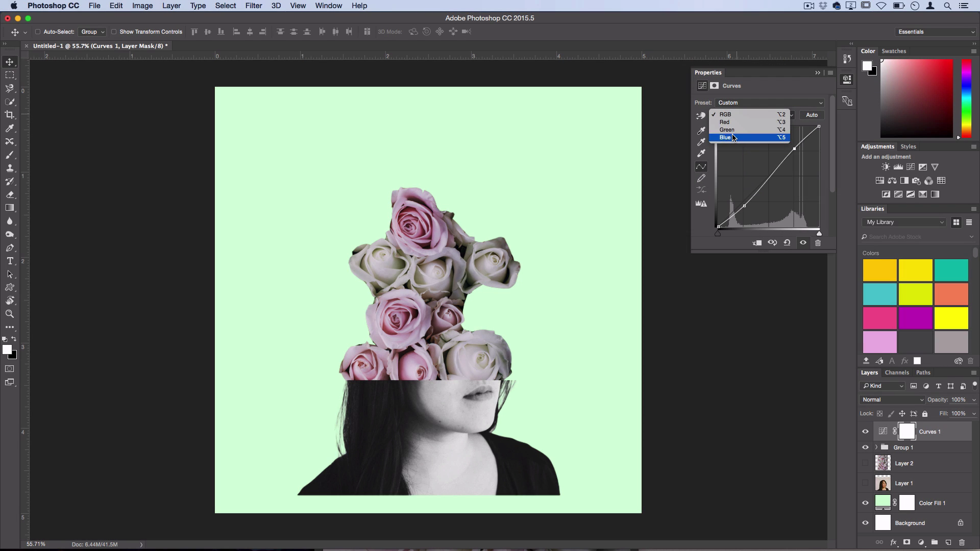
click(730, 141)
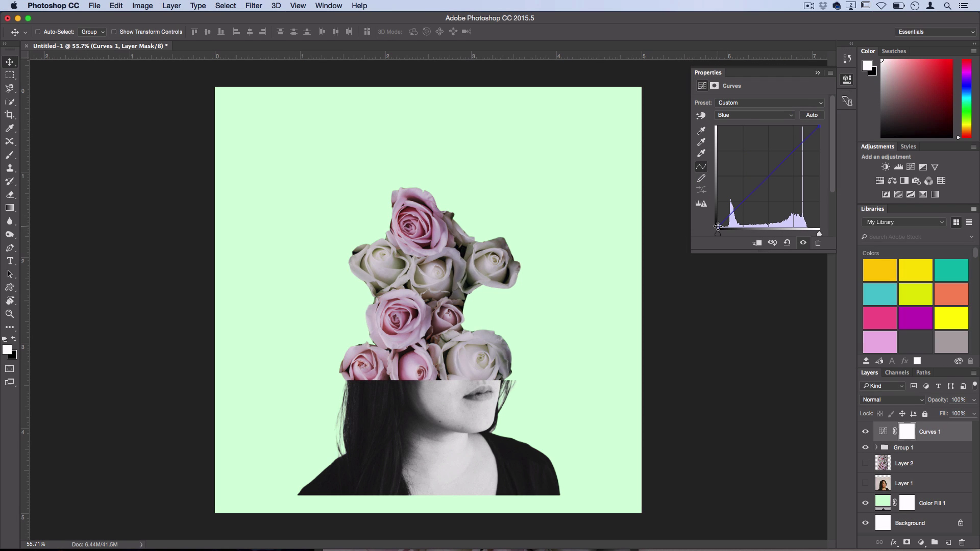
mouse_move(718, 226)
mouse_down()
mouse_move(716, 213)
mouse_move(713, 223)
mouse_up()
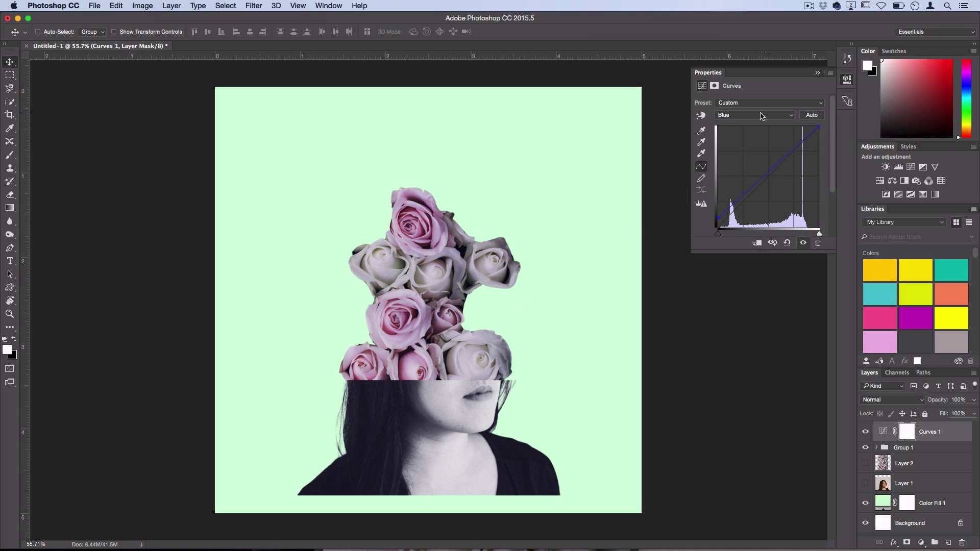
click(760, 116)
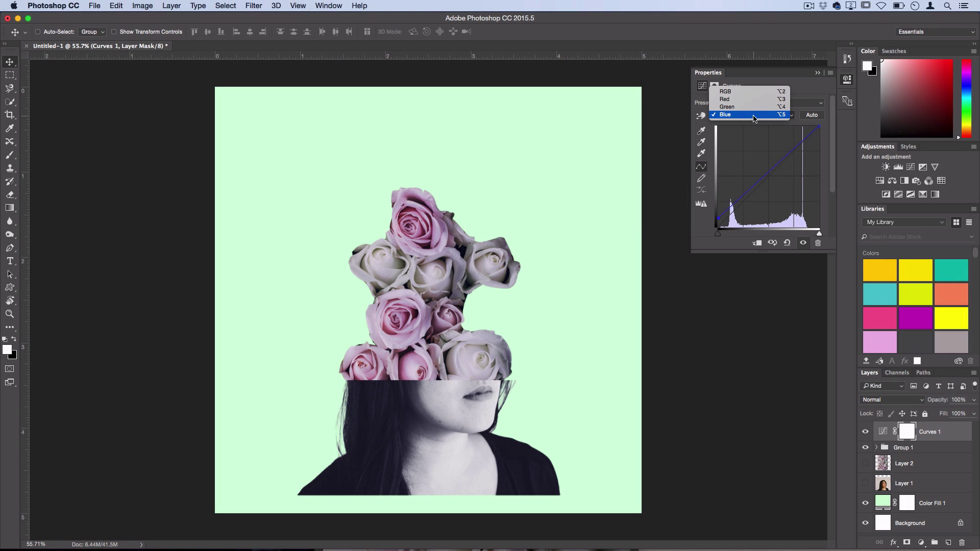
click(749, 107)
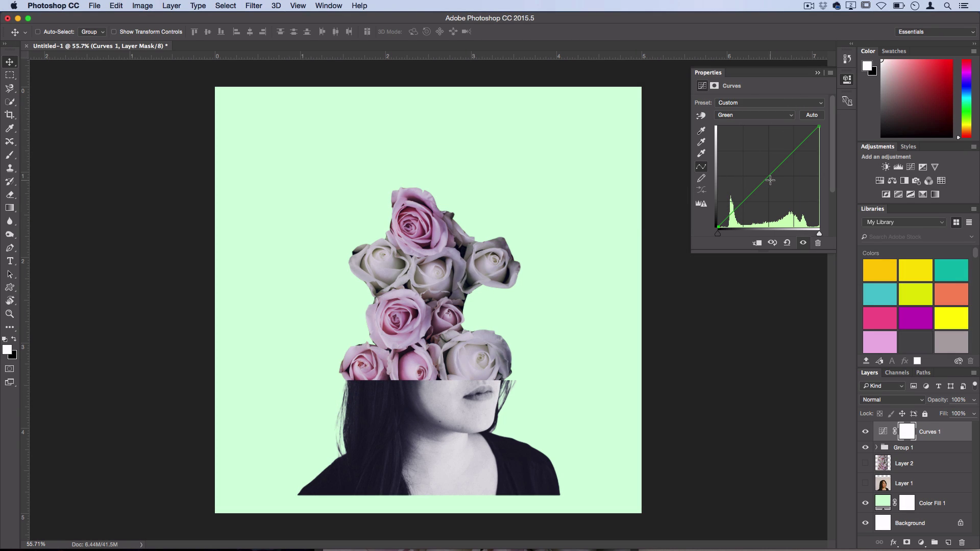
drag(765, 173, 794, 152)
key(alt+2)
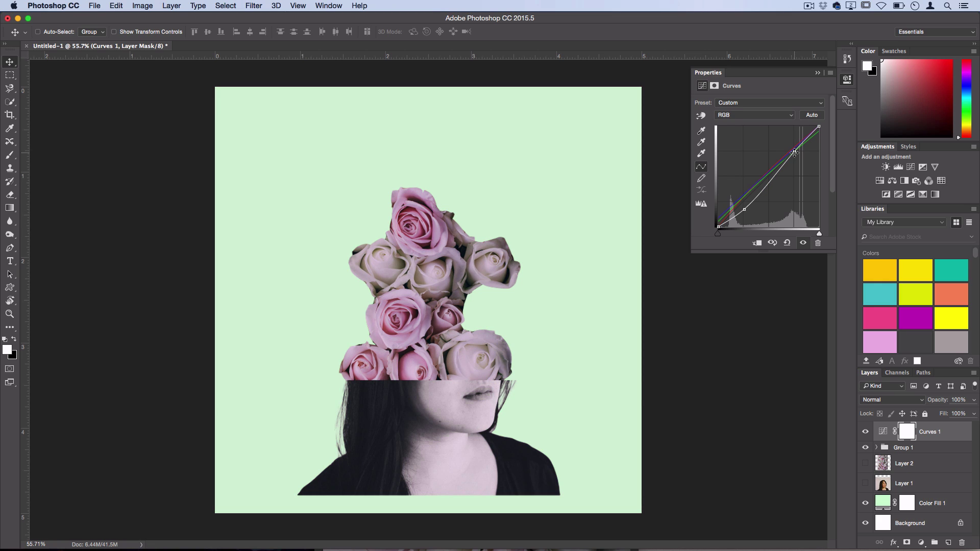